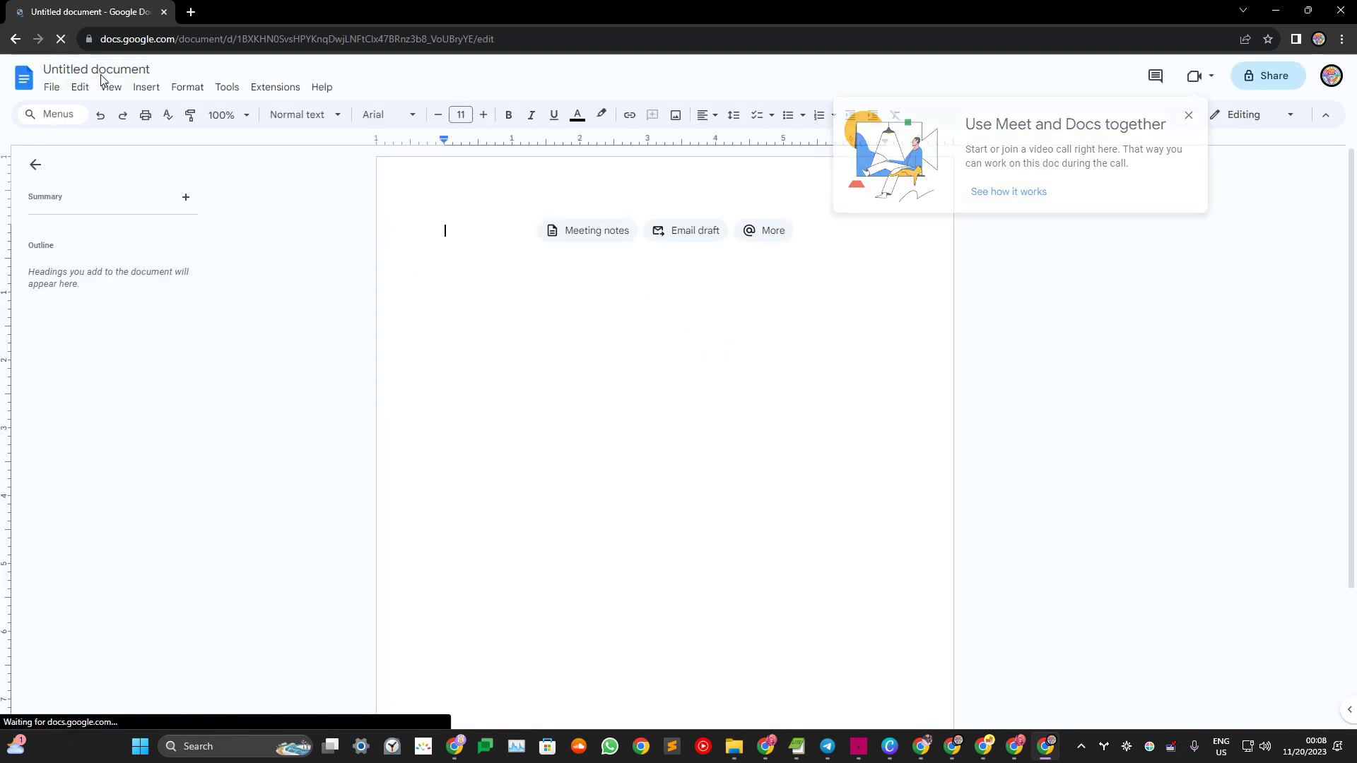
Step: Rename the untitled document to 'Vision Board'
{"action": "left_click", "coordinate": [108, 68]}
{"action": "type", "text": "V"}
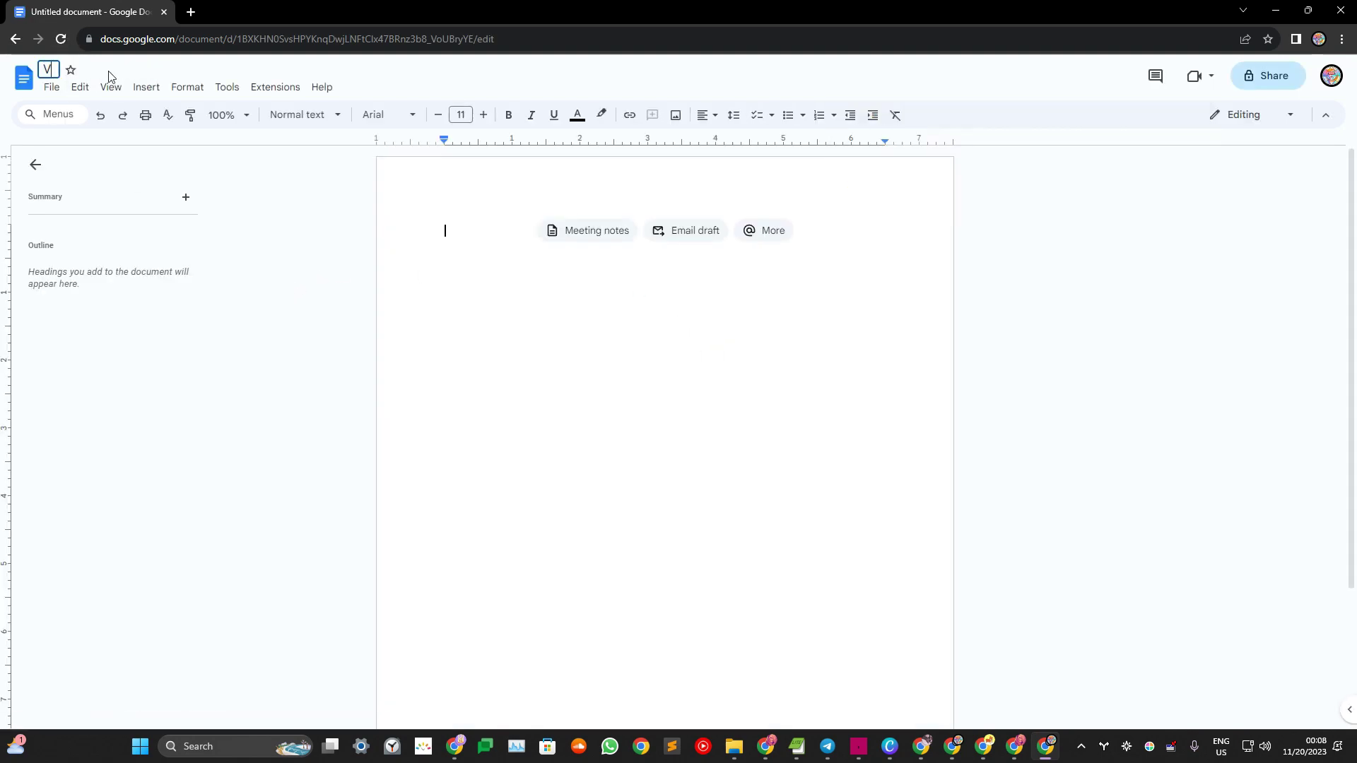
{"action": "type", "text": "ision Board"}
{"action": "left_click", "coordinate": [52, 87]}
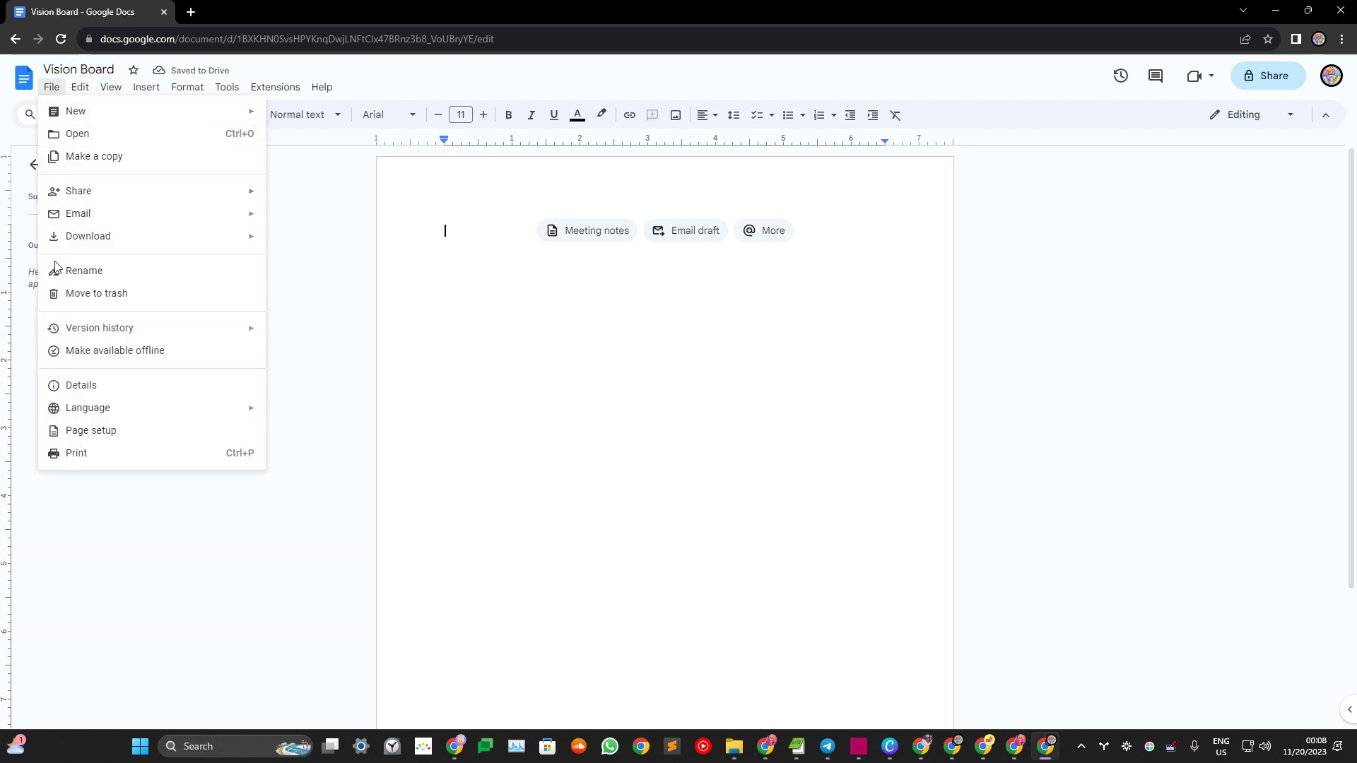
{"action": "key", "text": "Escape"}
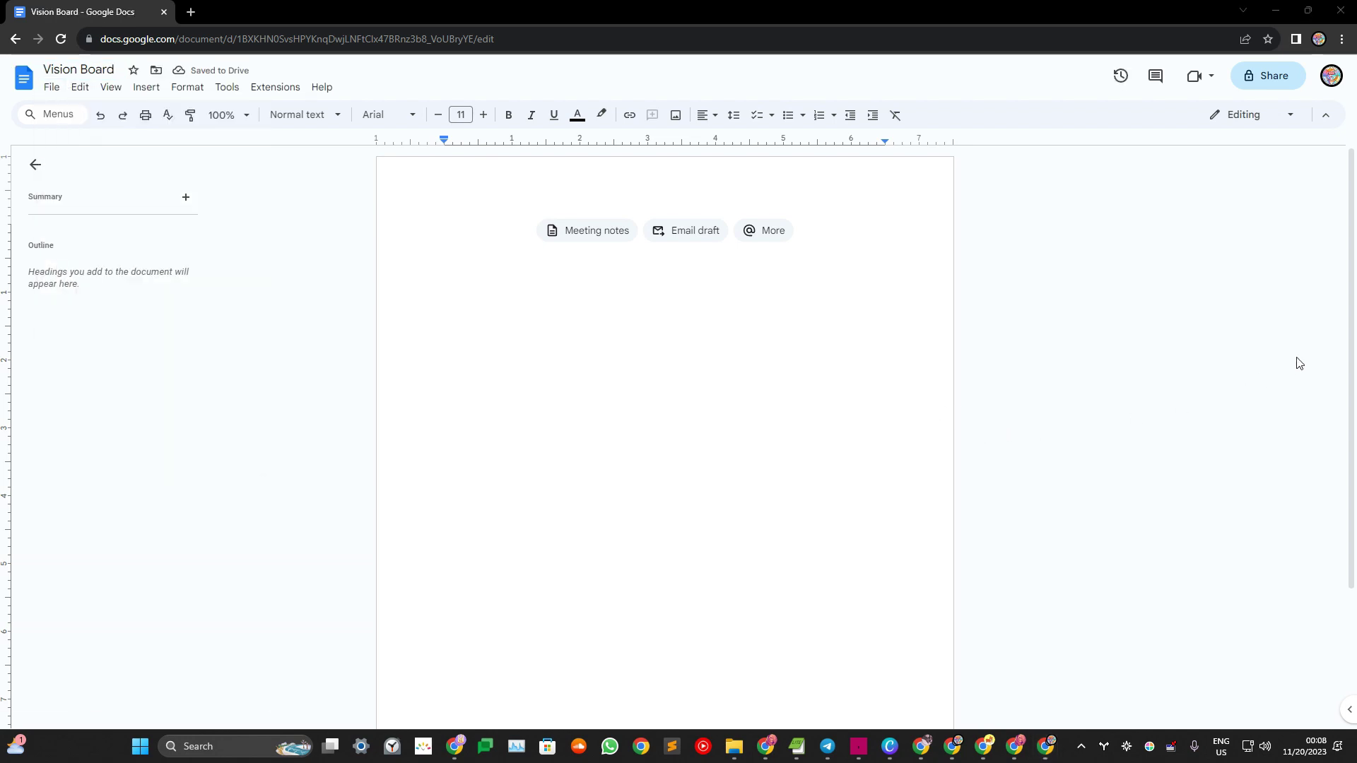
Step: Switch the document to the Pageless format in Page setup
{"action": "left_click", "coordinate": [53, 88]}
{"action": "left_click", "coordinate": [99, 475]}
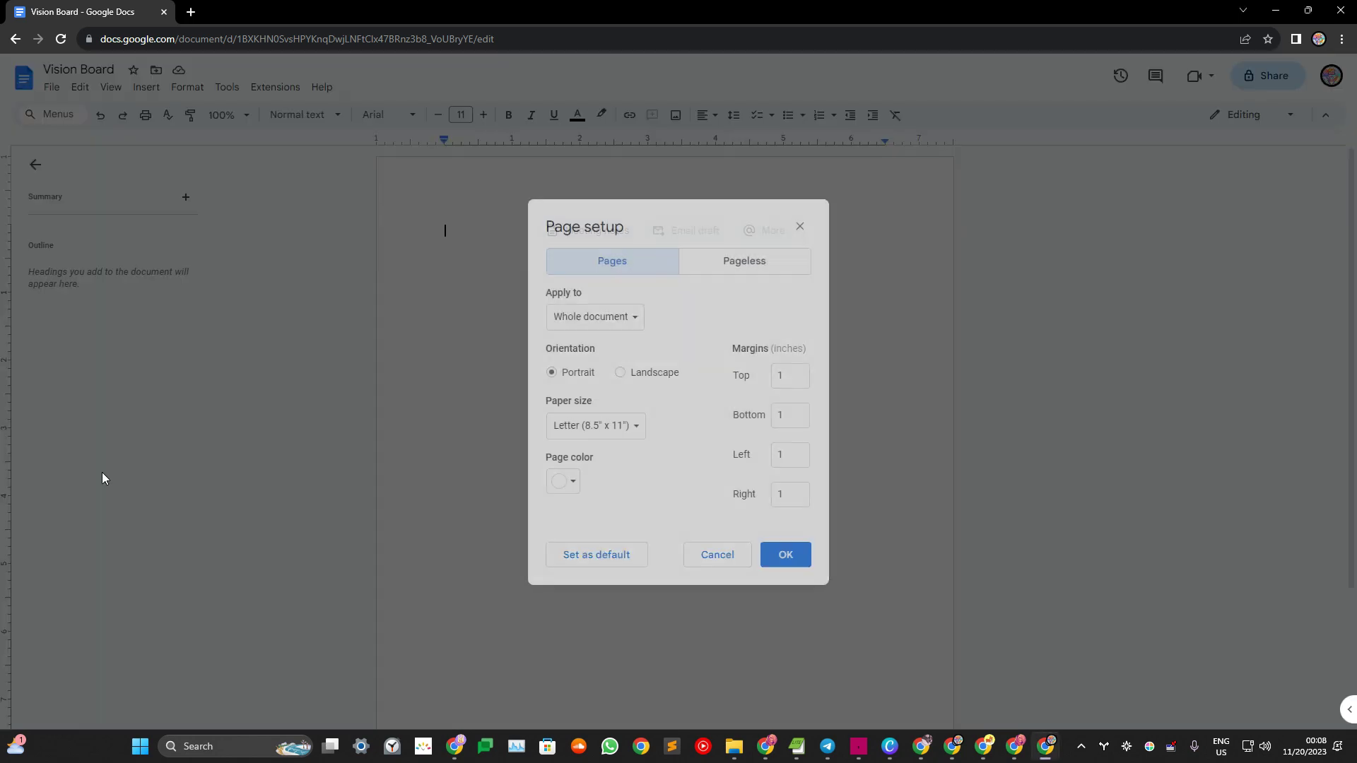
{"action": "left_click", "coordinate": [744, 263]}
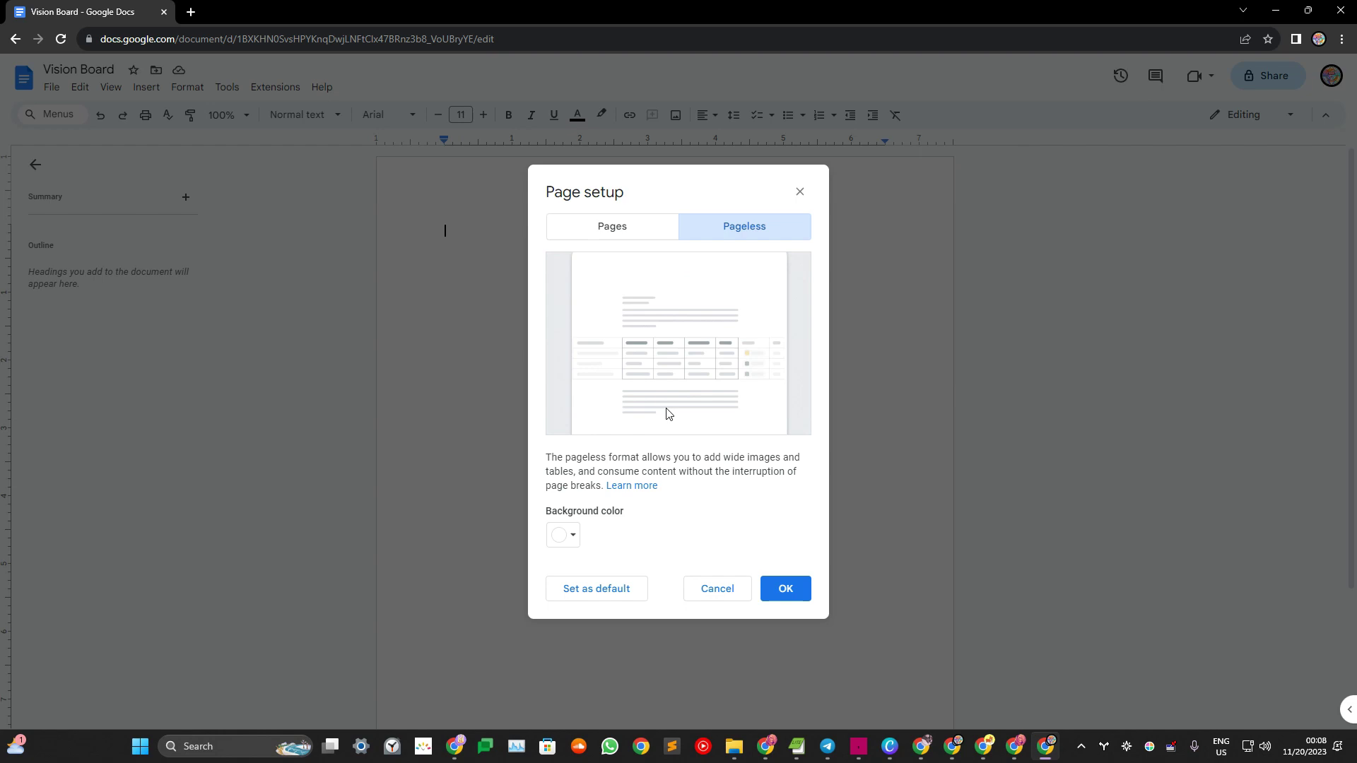
{"action": "left_click", "coordinate": [787, 590]}
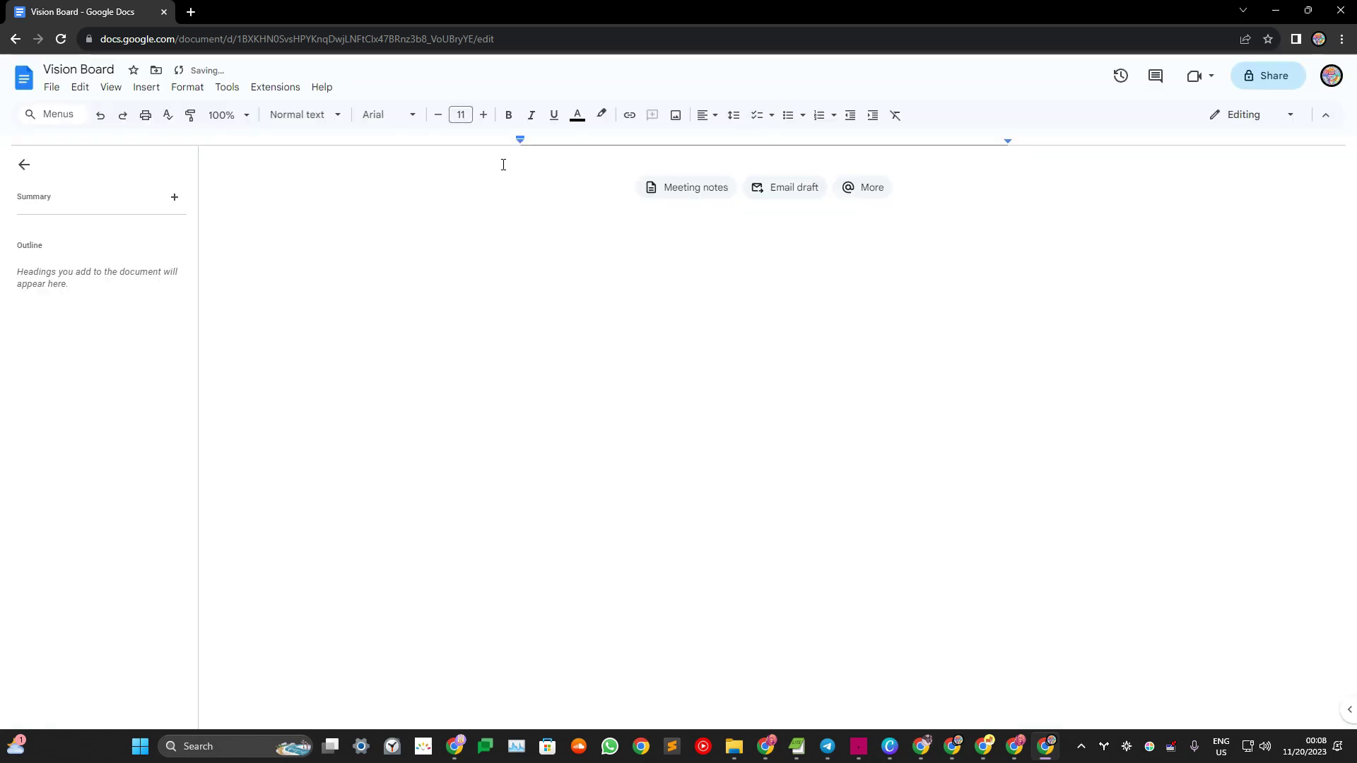
Step: Type 'My Goals for 2024' on the first line and make it Heading 3
{"action": "double_click", "coordinate": [523, 187]}
{"action": "type", "text": "My "}
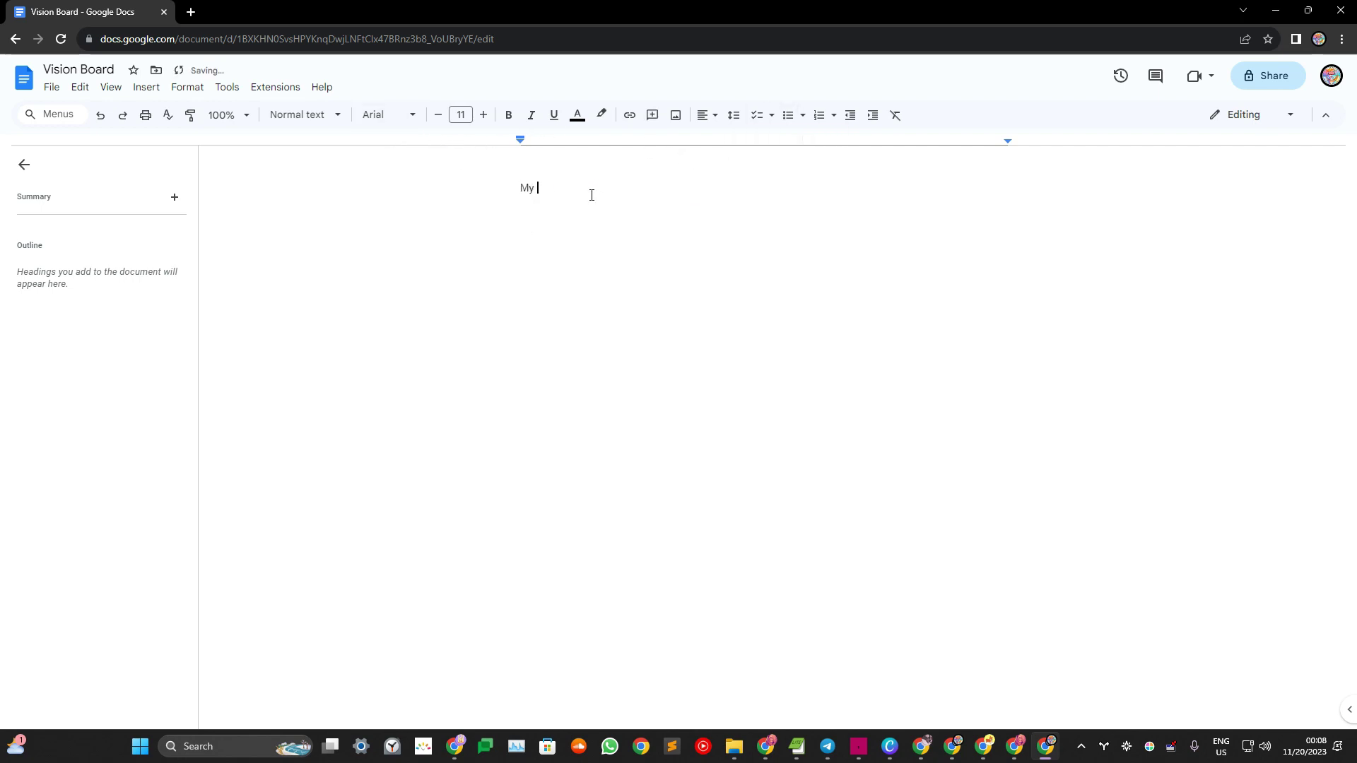
{"action": "type", "text": "Goals for 2024"}
{"action": "key", "text": "ctrl+a"}
{"action": "left_click", "coordinate": [304, 114]}
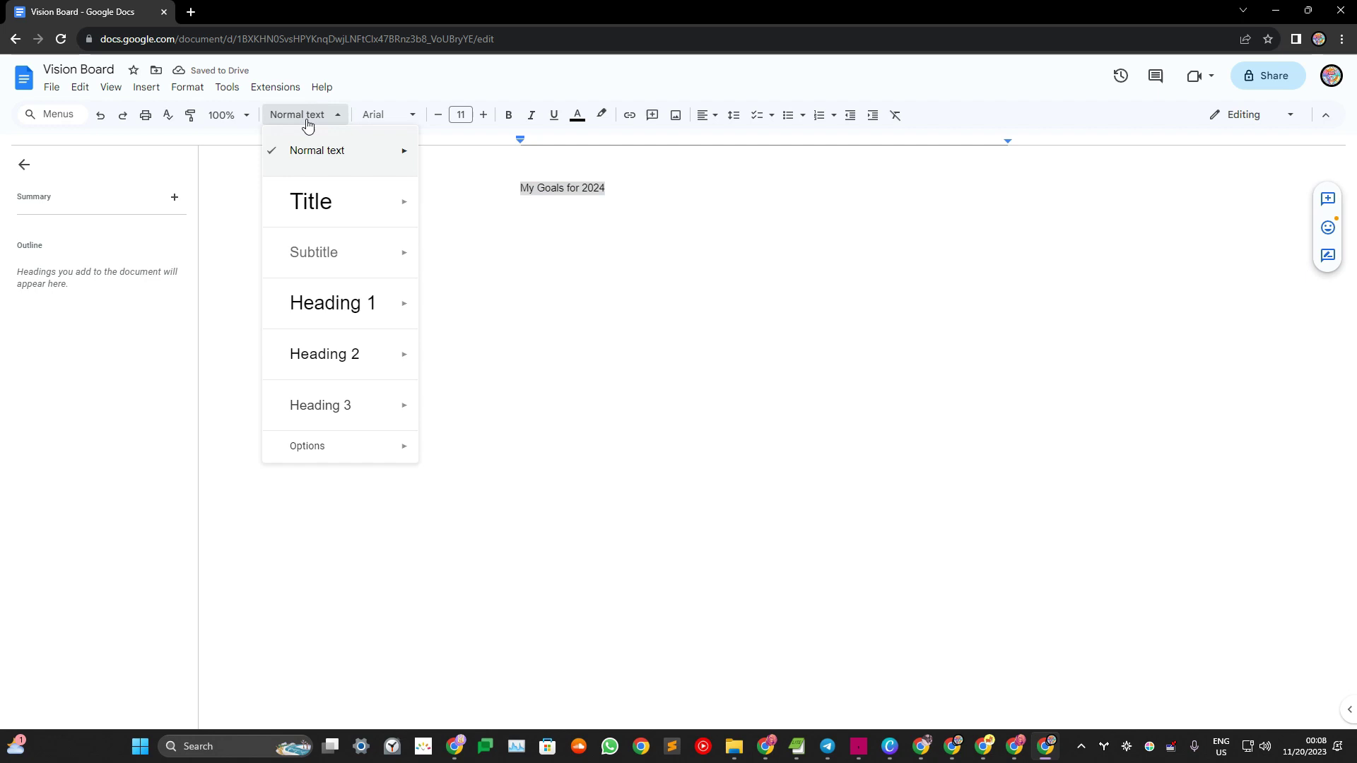
{"action": "mouse_move", "coordinate": [357, 417]}
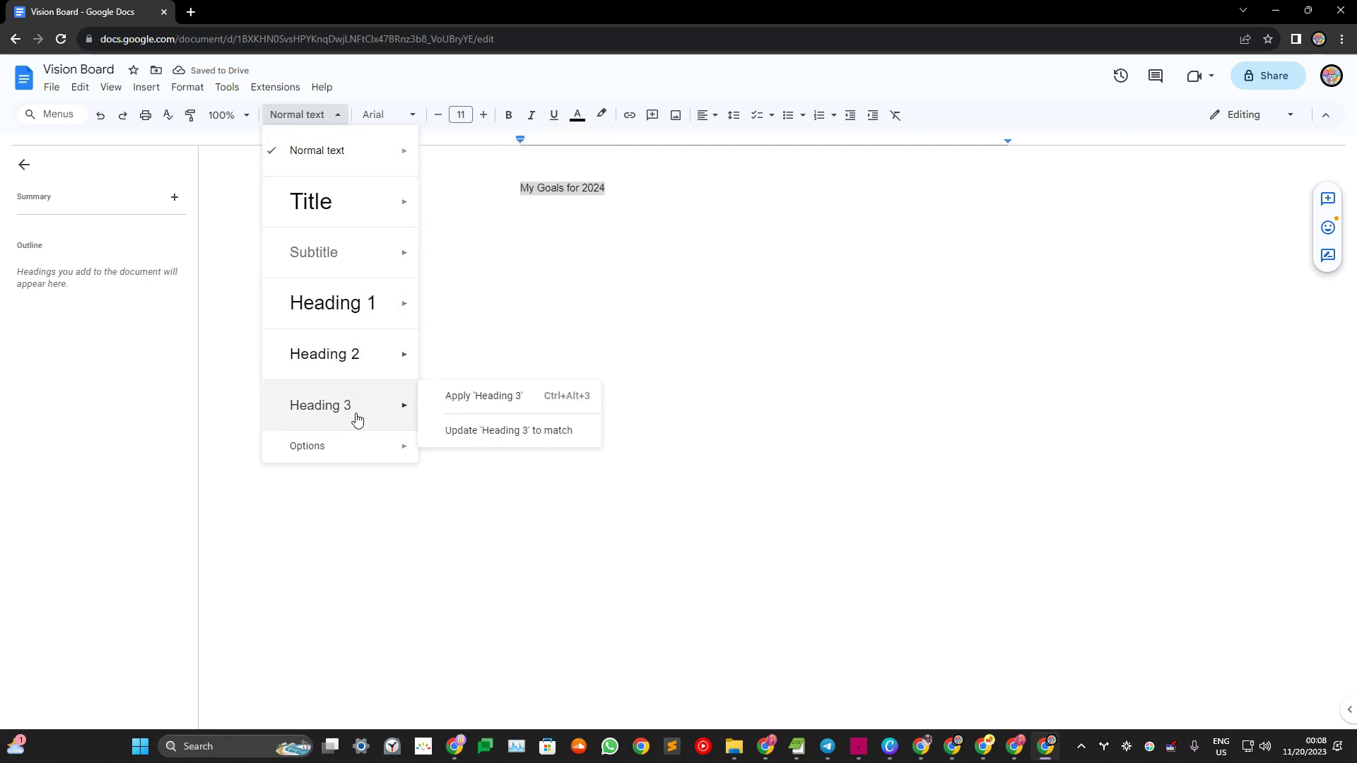
{"action": "left_click", "coordinate": [494, 404]}
Step: Make the heading bold and black, then update Heading 3 to match it
{"action": "left_click", "coordinate": [577, 115]}
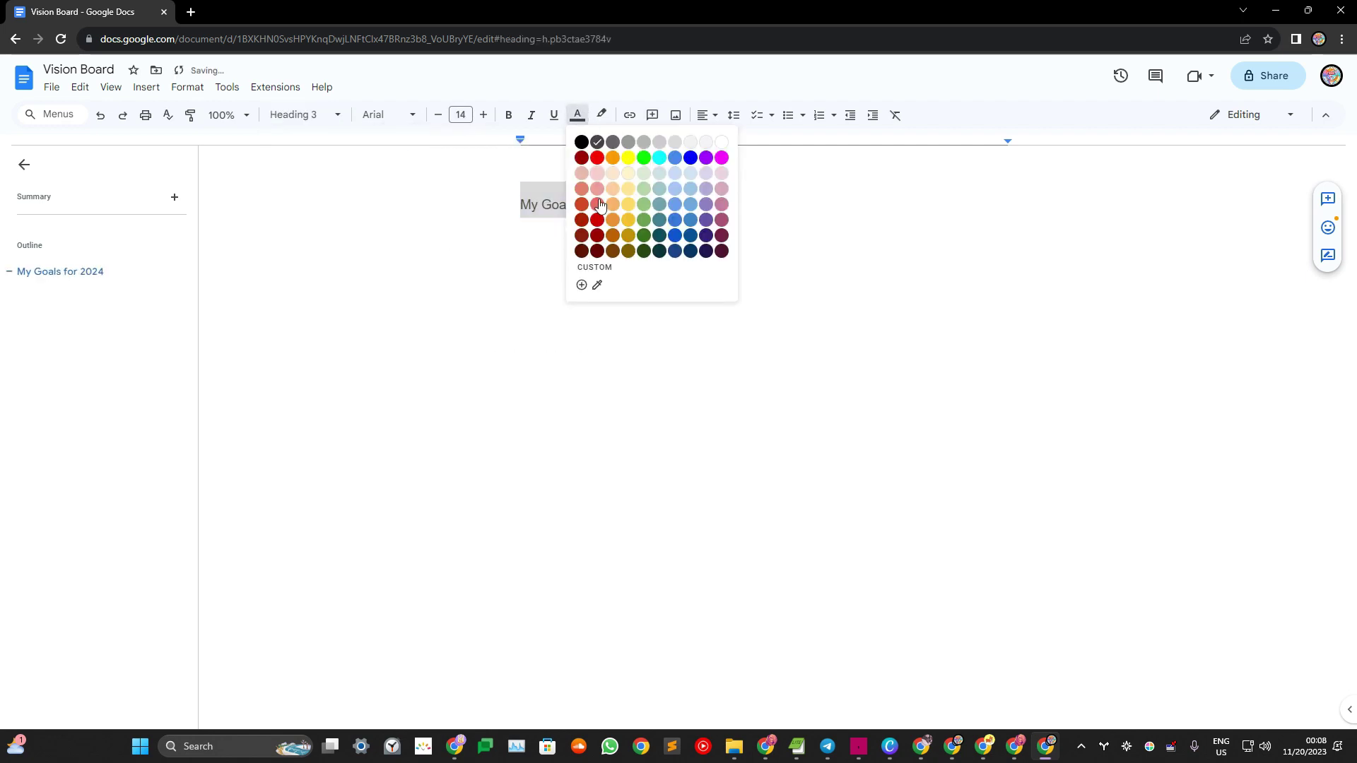
{"action": "left_click", "coordinate": [583, 144]}
{"action": "left_click", "coordinate": [508, 114]}
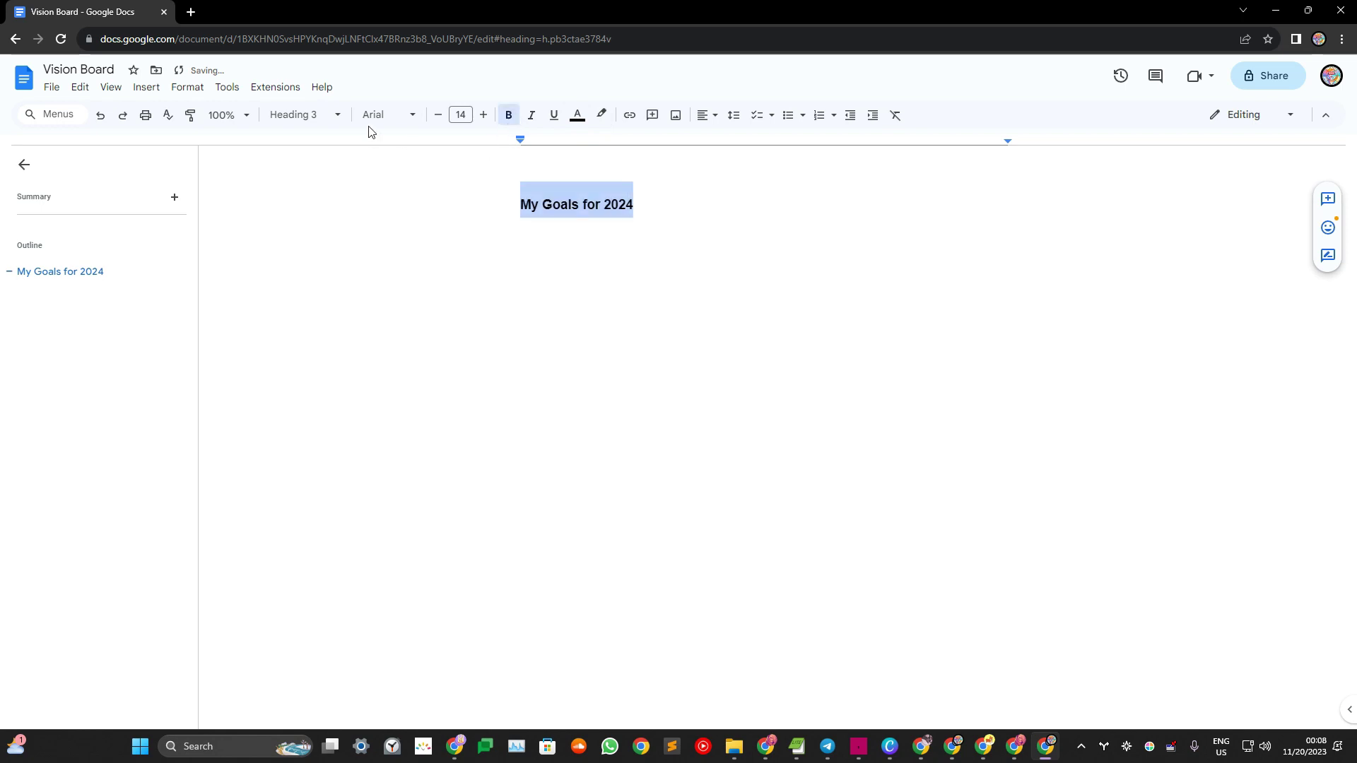
{"action": "left_click", "coordinate": [304, 117]}
{"action": "mouse_move", "coordinate": [330, 412]}
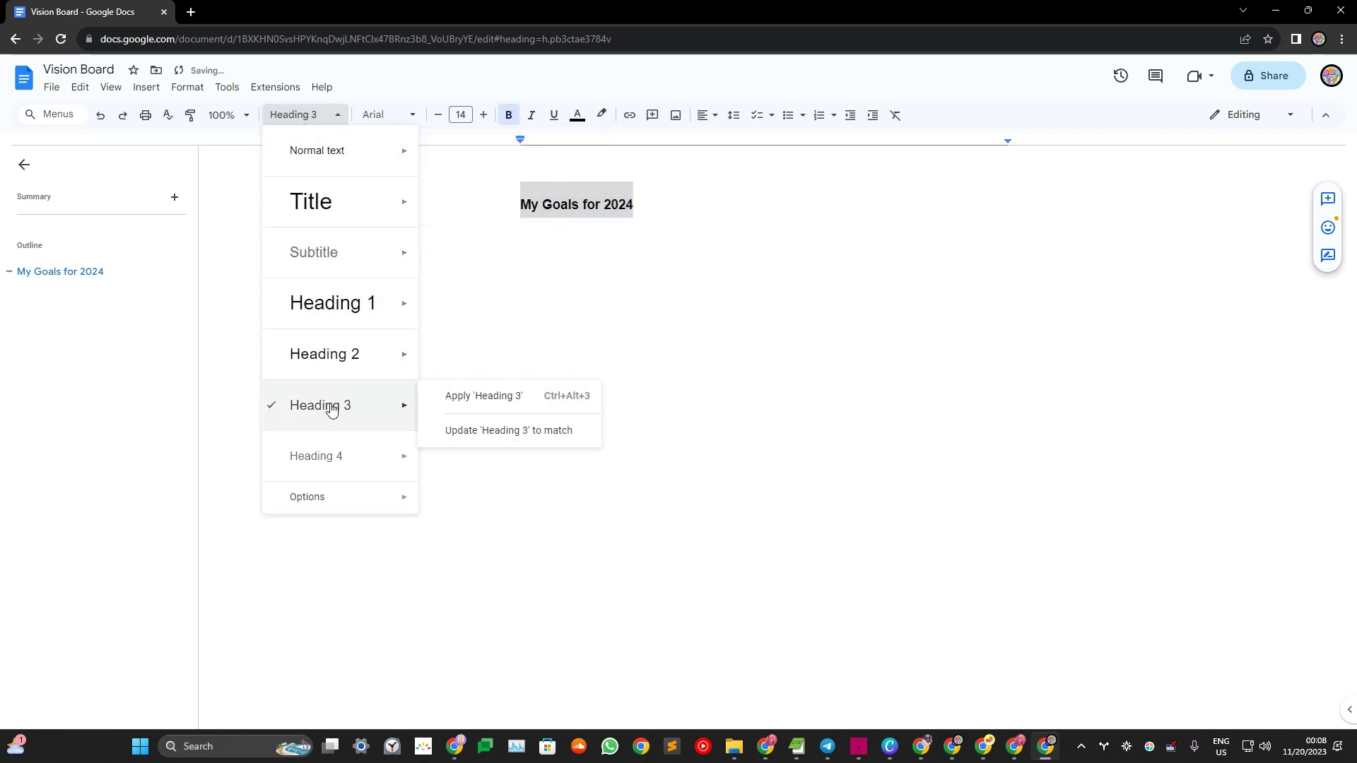
{"action": "left_click", "coordinate": [463, 435]}
{"action": "left_click", "coordinate": [702, 209]}
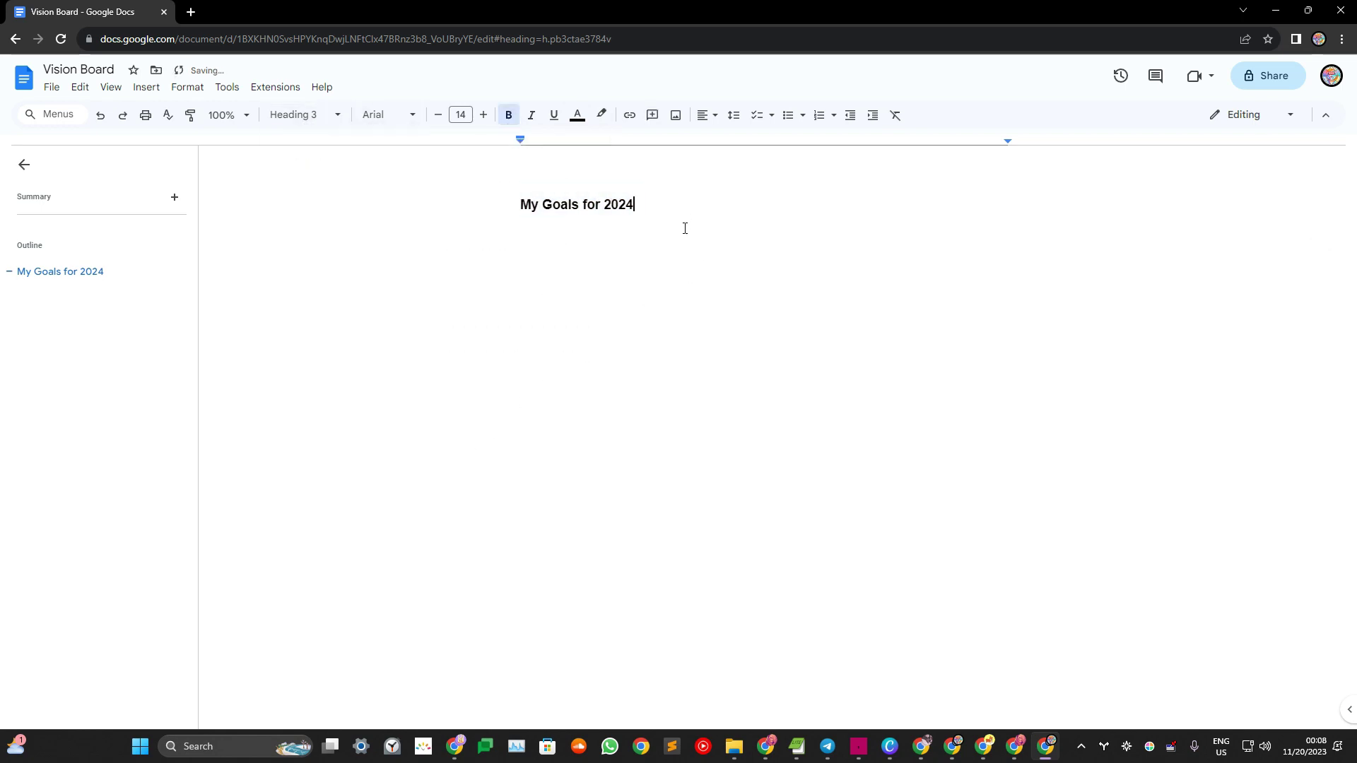
{"action": "key", "text": "Return"}
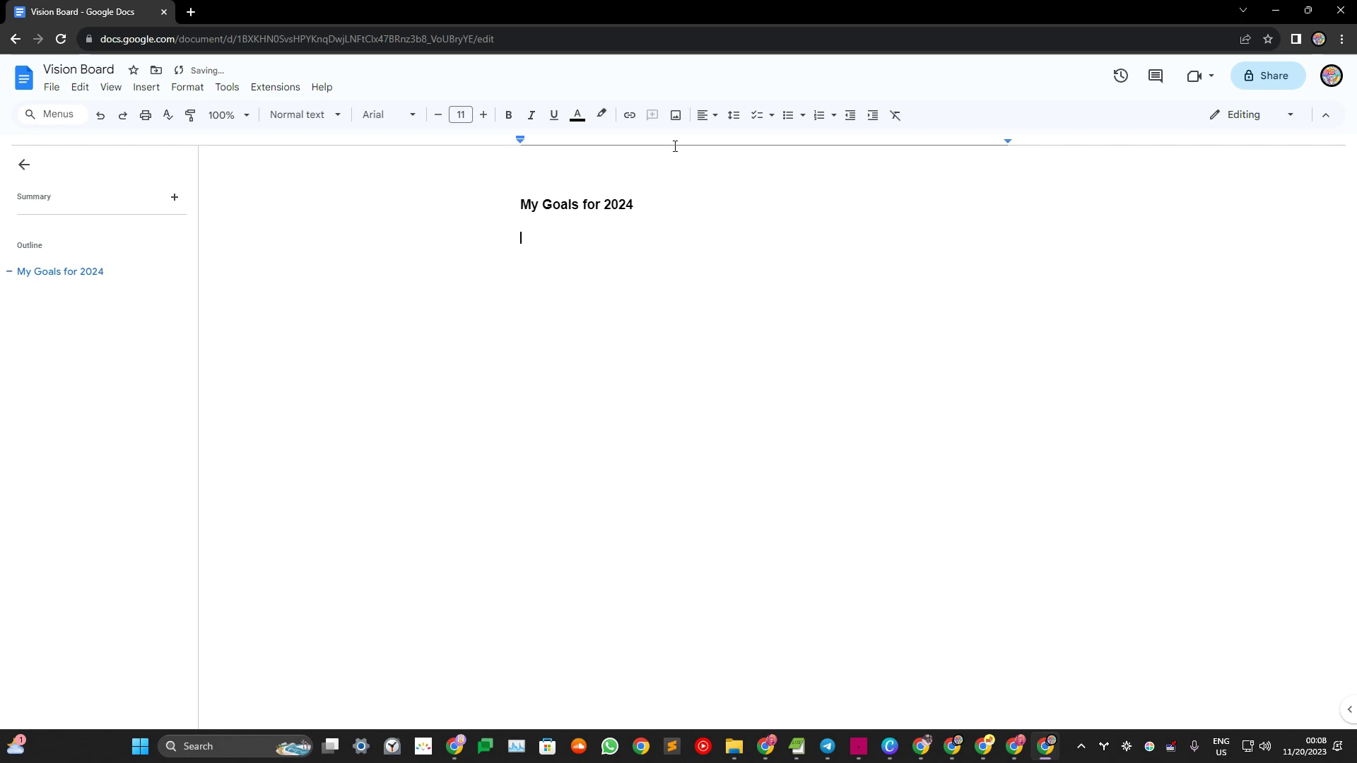
Step: Add bullets January, February and March below the heading, then a horizontal line
{"action": "left_click", "coordinate": [787, 119]}
{"action": "type", "text": "January"}
{"action": "key", "text": "Return"}
{"action": "type", "text": "F"}
{"action": "type", "text": "ebruary "}
{"action": "type", "text": "March"}
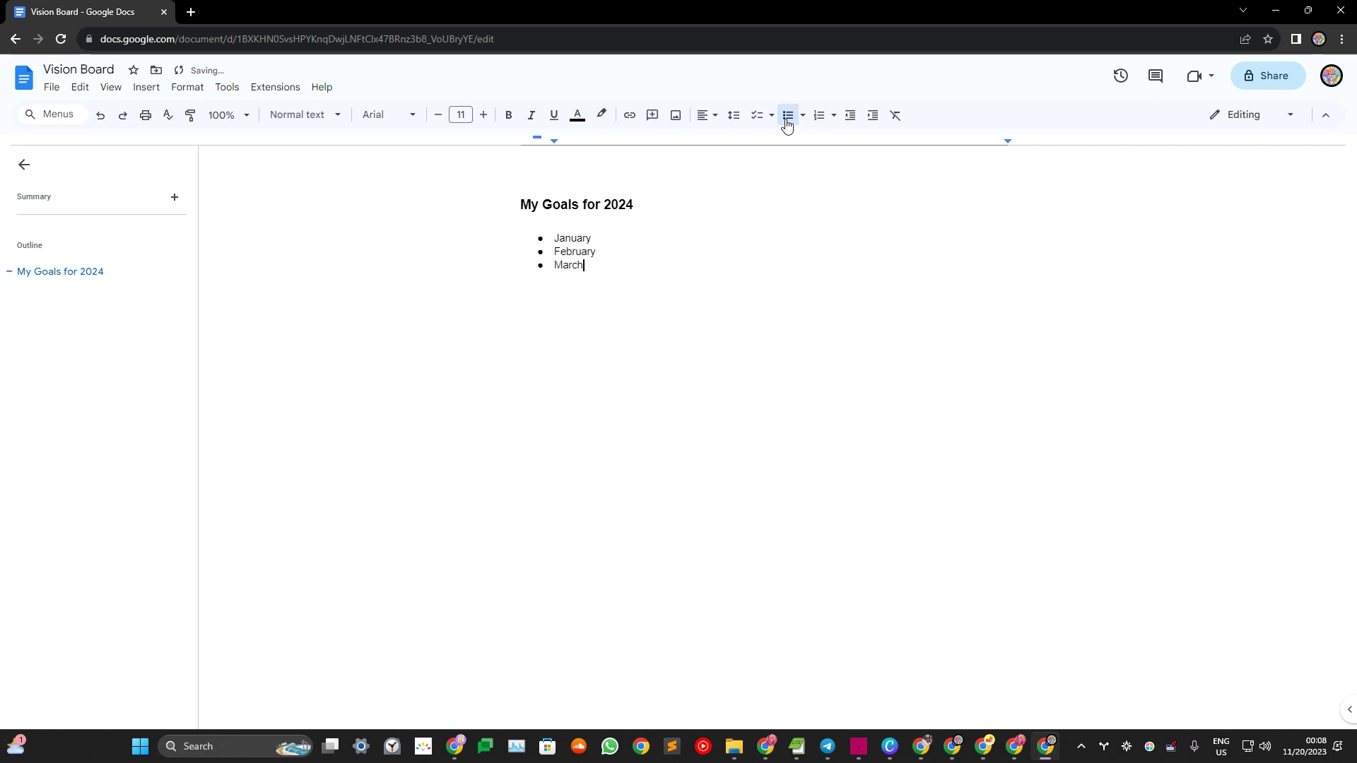
{"action": "key", "text": "Return"}
{"action": "left_click", "coordinate": [146, 87]}
{"action": "left_click", "coordinate": [177, 203]}
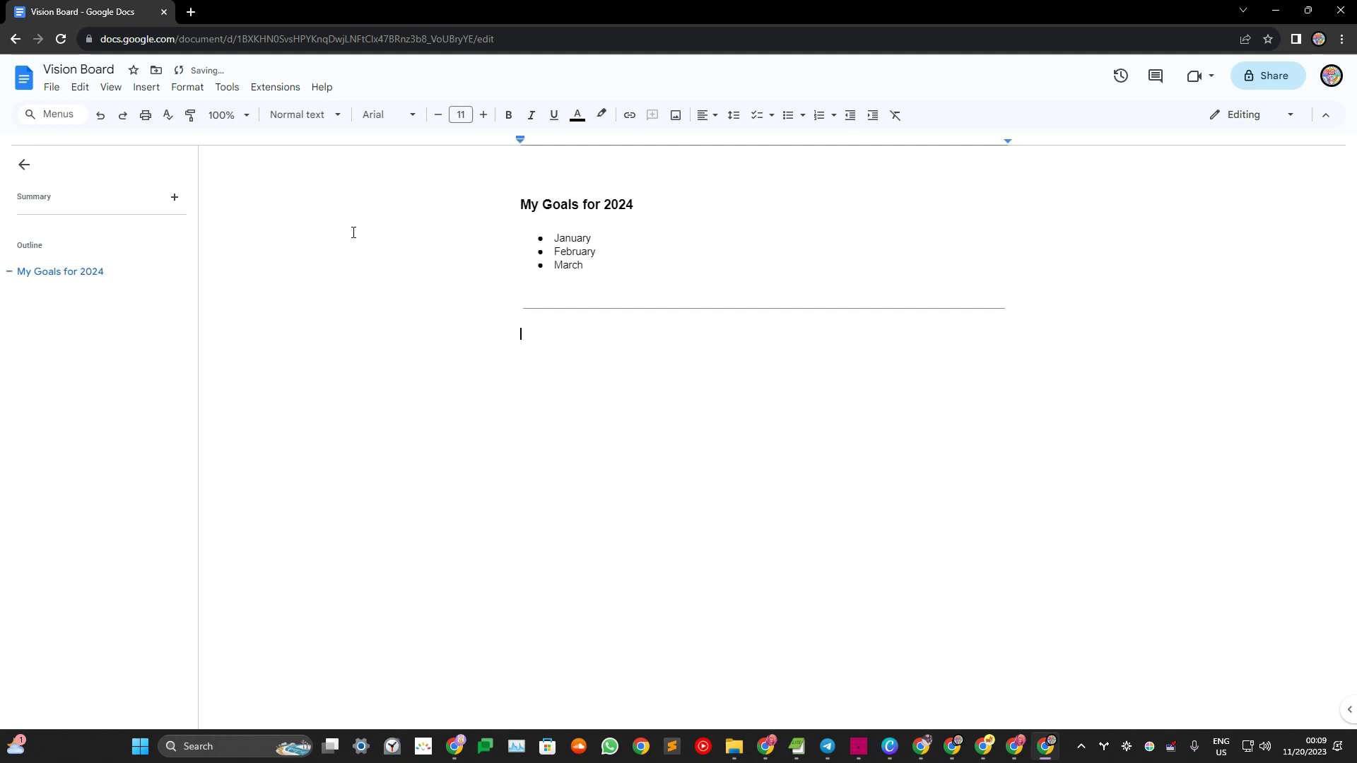
Step: Above the divider, type 'My Material Goals for January 2024' and begin 'My Relationship Goals for'
{"action": "left_click", "coordinate": [554, 286]}
{"action": "key", "text": "Return"}
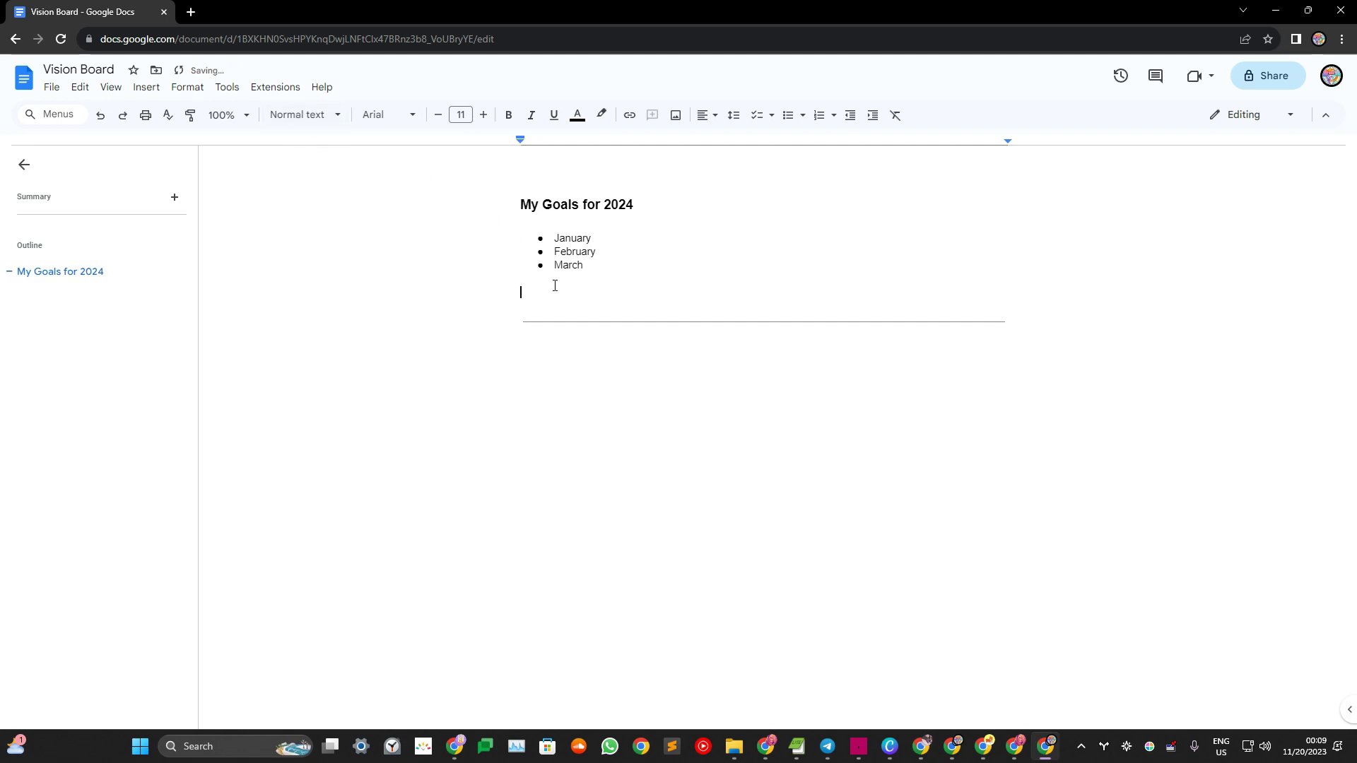
{"action": "type", "text": "My Material Goals for January 2024"}
{"action": "key", "text": "Return"}
{"action": "type", "text": "My Rela"}
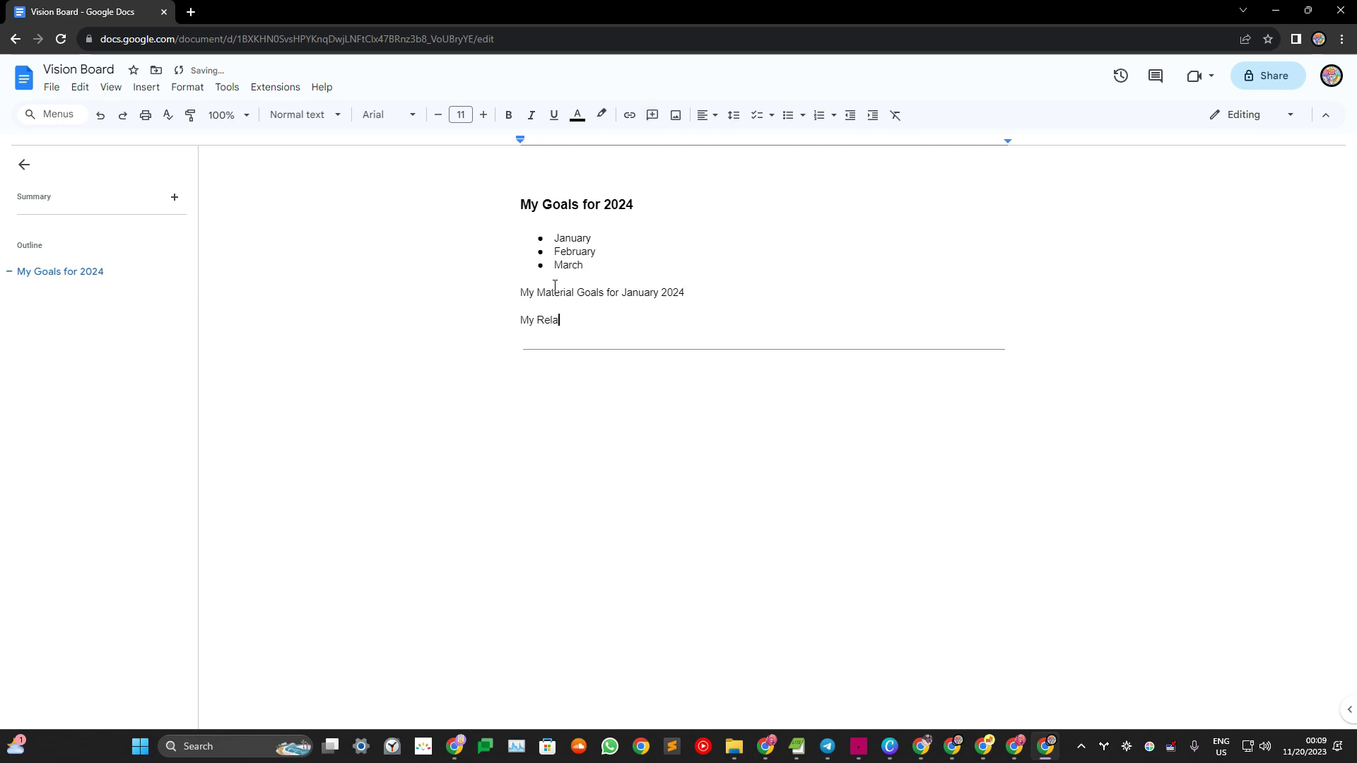
{"action": "type", "text": "tionship Goals for the First Half of 2024"}
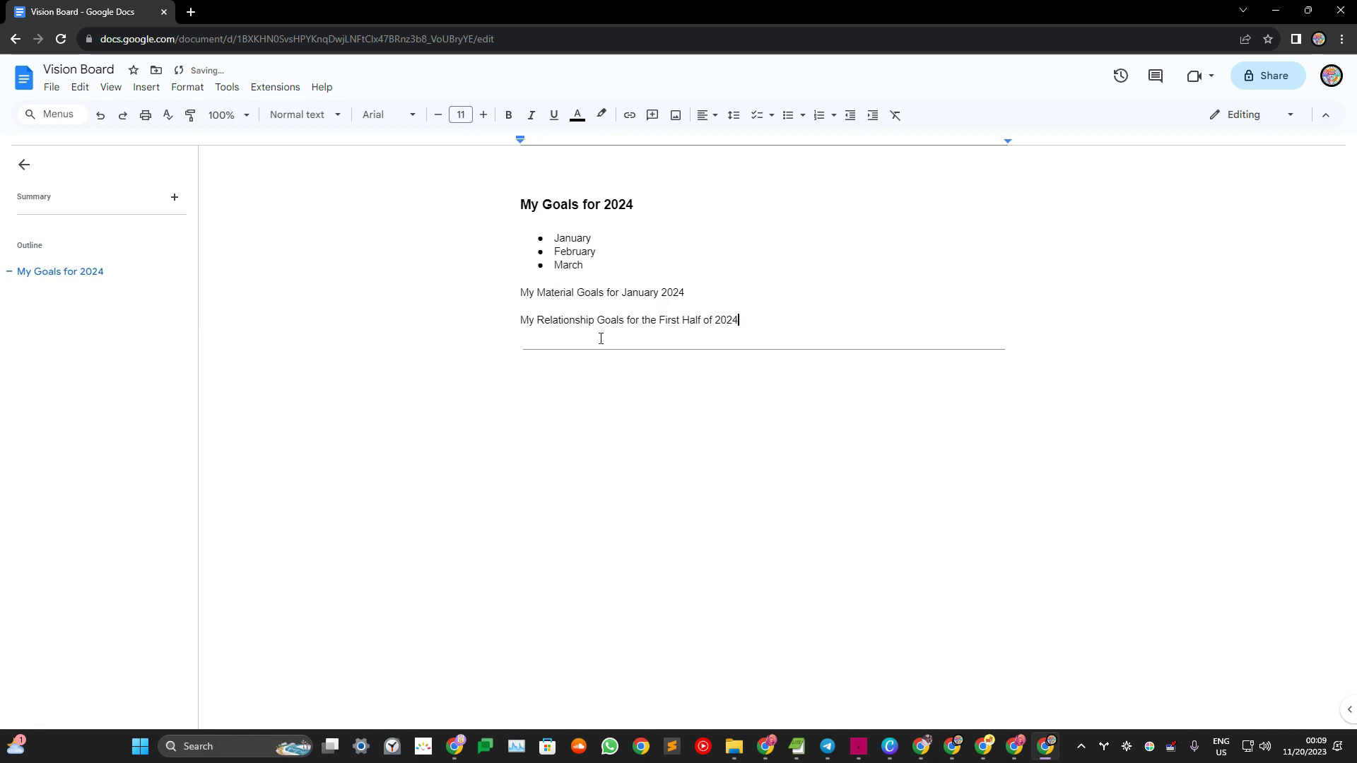
Step: Make 'My Material Goals for January 2024' a bold black Heading 4 and update Heading 4 to match
{"action": "left_click_drag", "start_coordinate": [688, 295], "coordinate": [521, 293]}
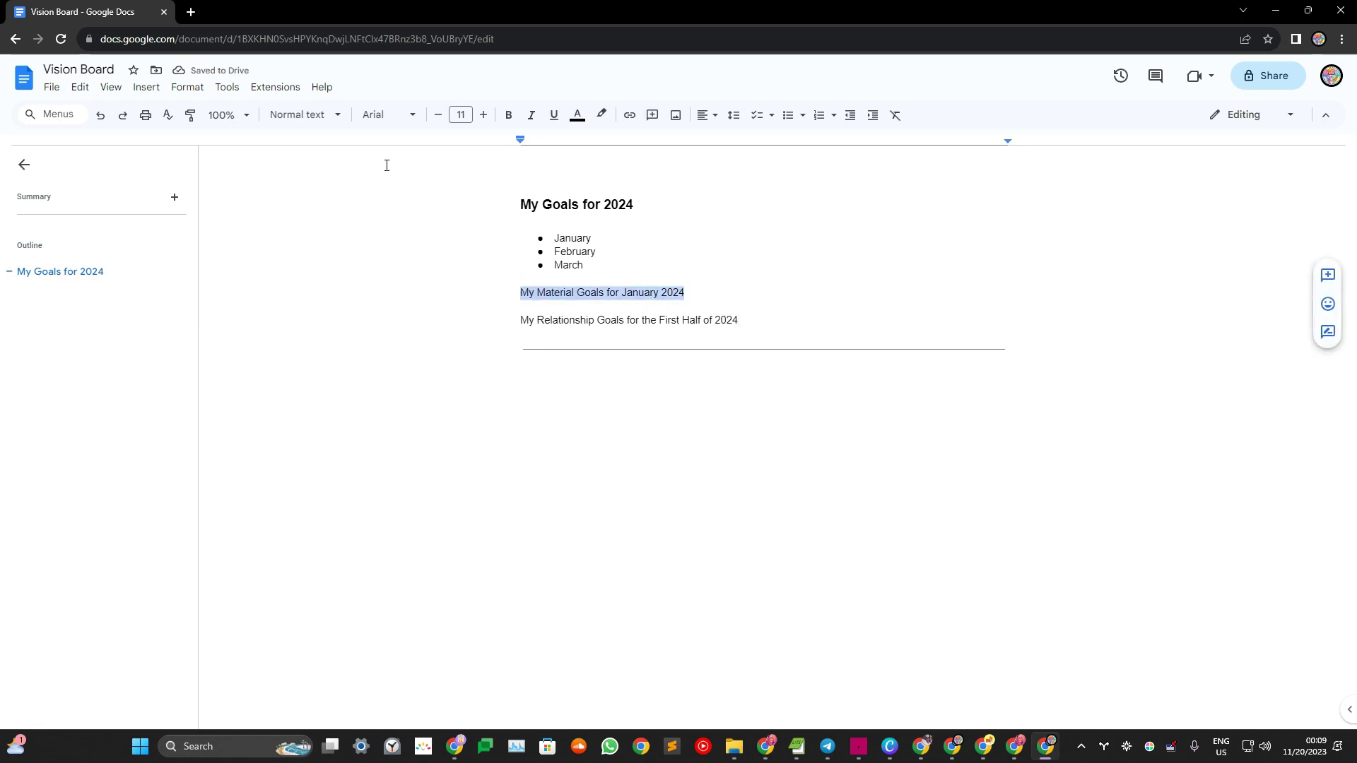
{"action": "left_click", "coordinate": [301, 114]}
{"action": "mouse_move", "coordinate": [366, 452]}
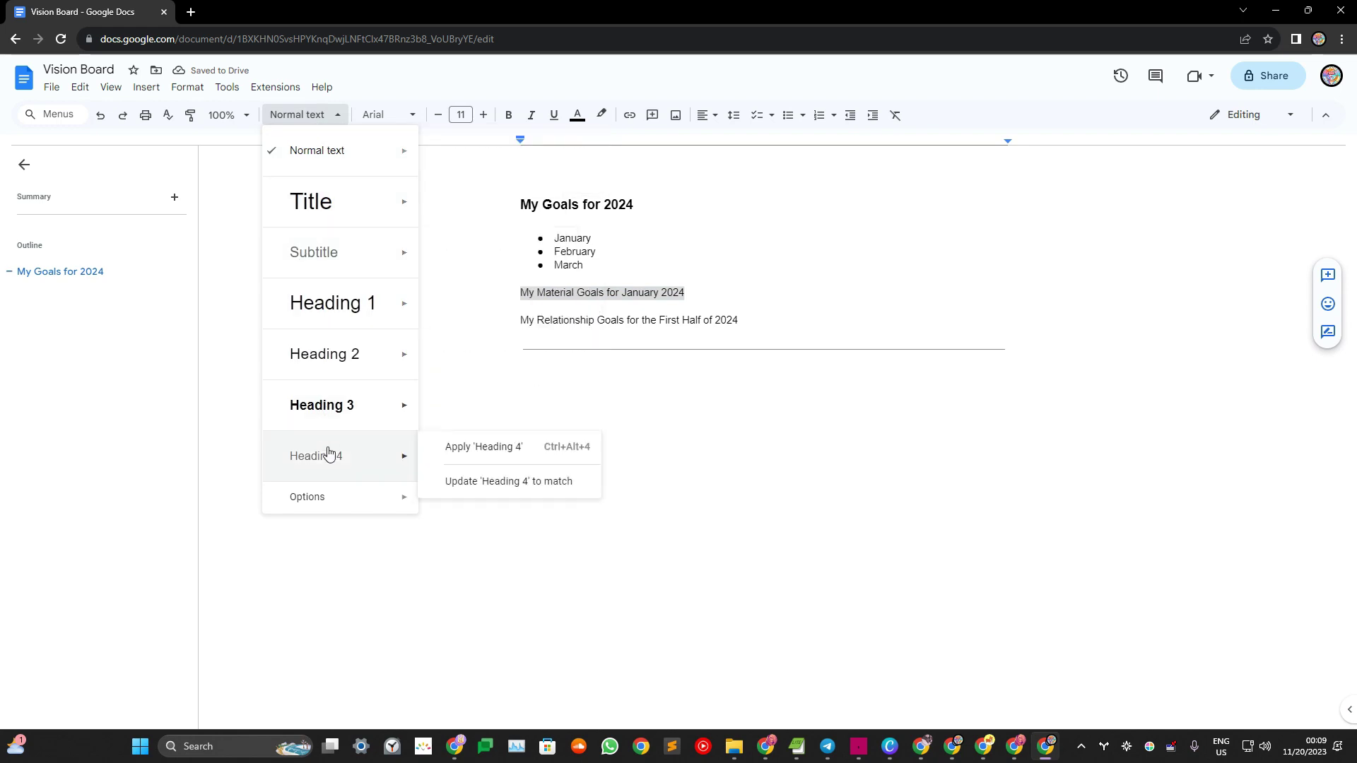
{"action": "left_click", "coordinate": [472, 448]}
{"action": "left_click", "coordinate": [577, 114]}
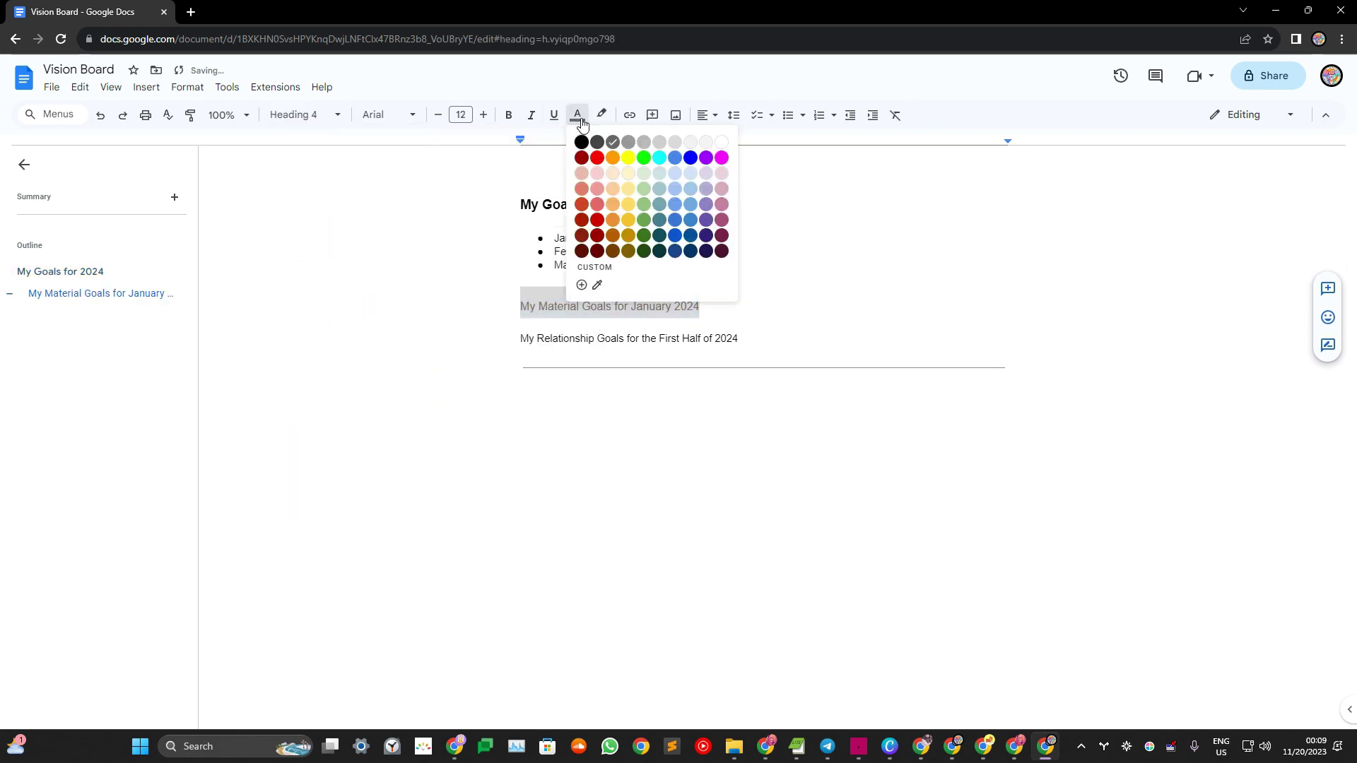
{"action": "left_click", "coordinate": [580, 144]}
{"action": "left_click", "coordinate": [509, 118]}
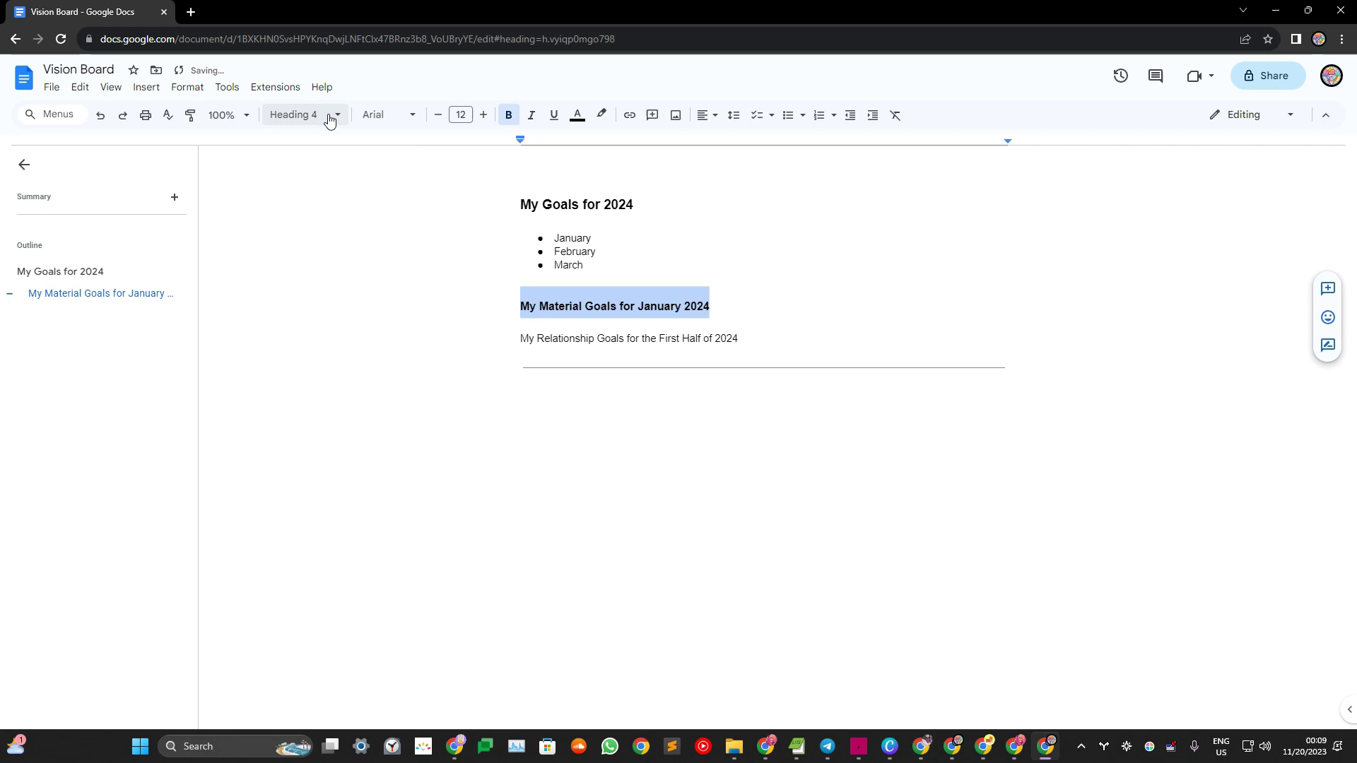
{"action": "left_click", "coordinate": [302, 114]}
{"action": "mouse_move", "coordinate": [339, 477]}
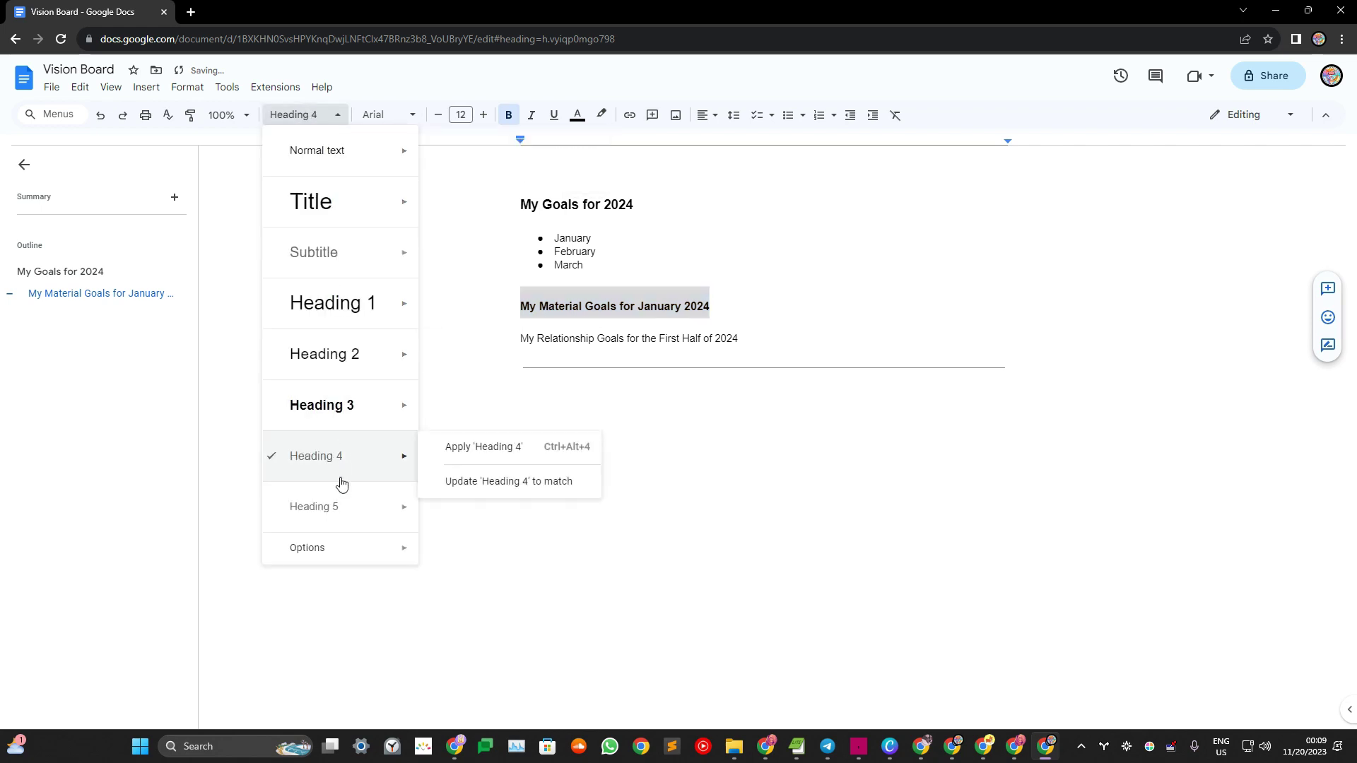
{"action": "left_click", "coordinate": [497, 483]}
Step: Apply the updated Heading 4 to the Relationship goals line
{"action": "left_click_drag", "start_coordinate": [754, 337], "coordinate": [509, 338]}
{"action": "left_click", "coordinate": [337, 115]}
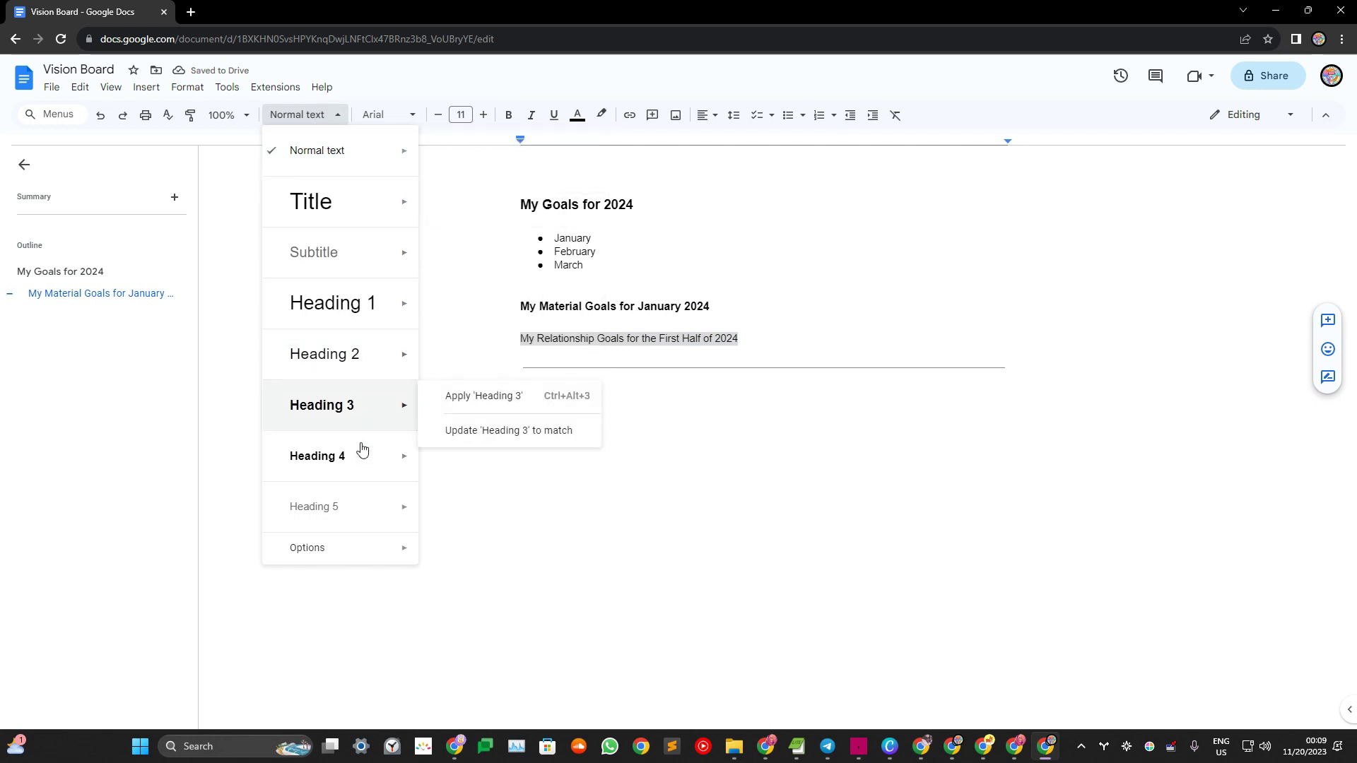
{"action": "mouse_move", "coordinate": [367, 456]}
{"action": "left_click", "coordinate": [495, 446]}
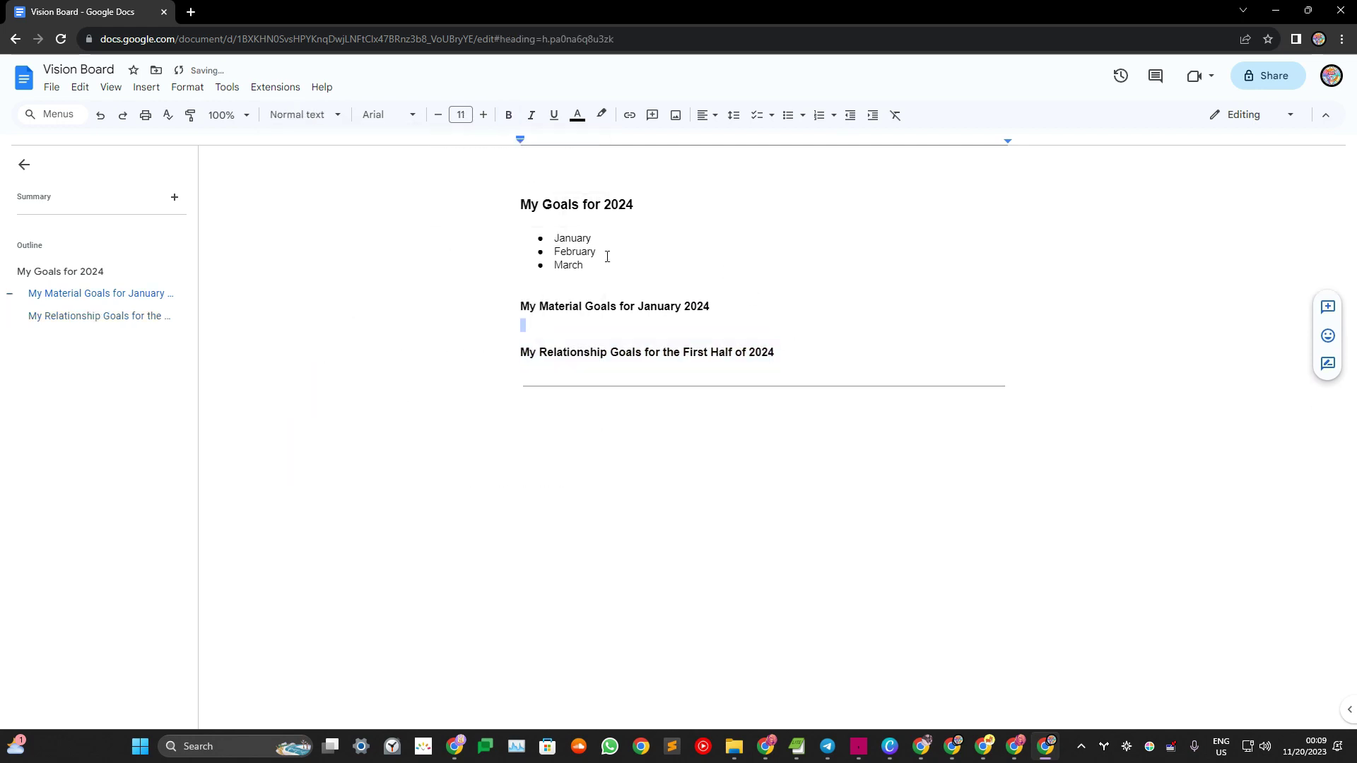
{"action": "left_click_drag", "start_coordinate": [553, 236], "coordinate": [593, 275]}
{"action": "key", "text": "ctrl+c"}
Step: Paste the month bullets under the Material heading and change them to TV, Bike, Kindle
{"action": "left_click", "coordinate": [773, 325]}
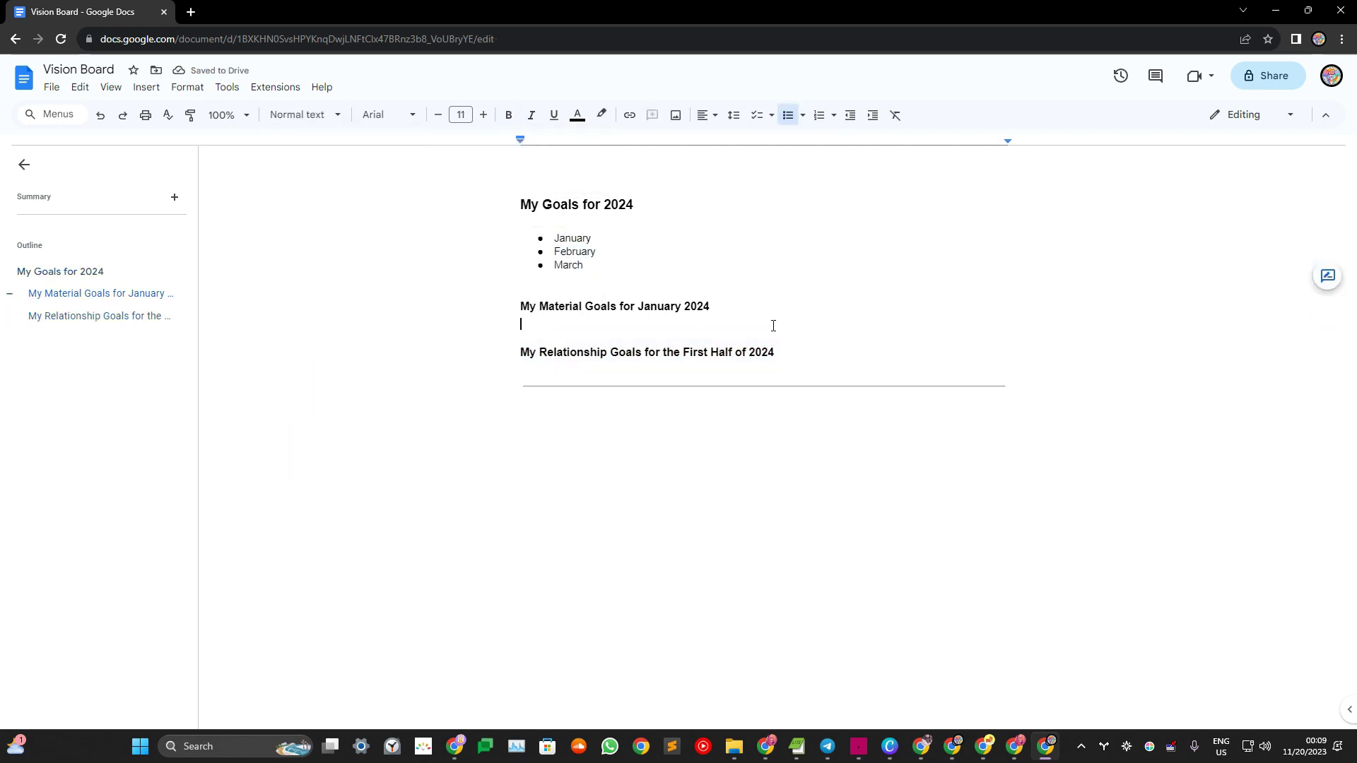
{"action": "key", "text": "Return"}
{"action": "key", "text": "ctrl+v"}
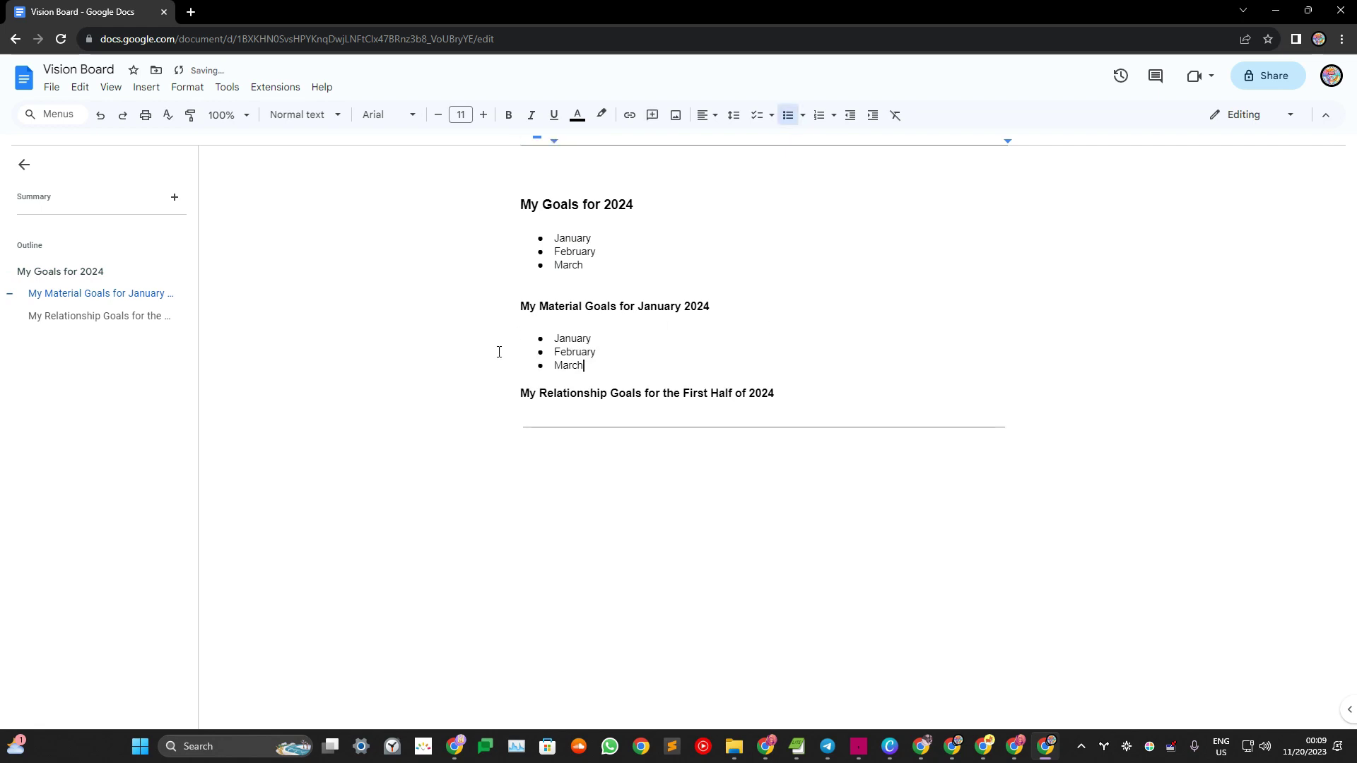
{"action": "left_click_drag", "start_coordinate": [598, 338], "coordinate": [557, 340]}
{"action": "type", "text": "TV"}
{"action": "key", "text": "ctrl+Delete"}
{"action": "type", "text": "Bike"}
{"action": "key", "text": "ctrl+shift+Right"}
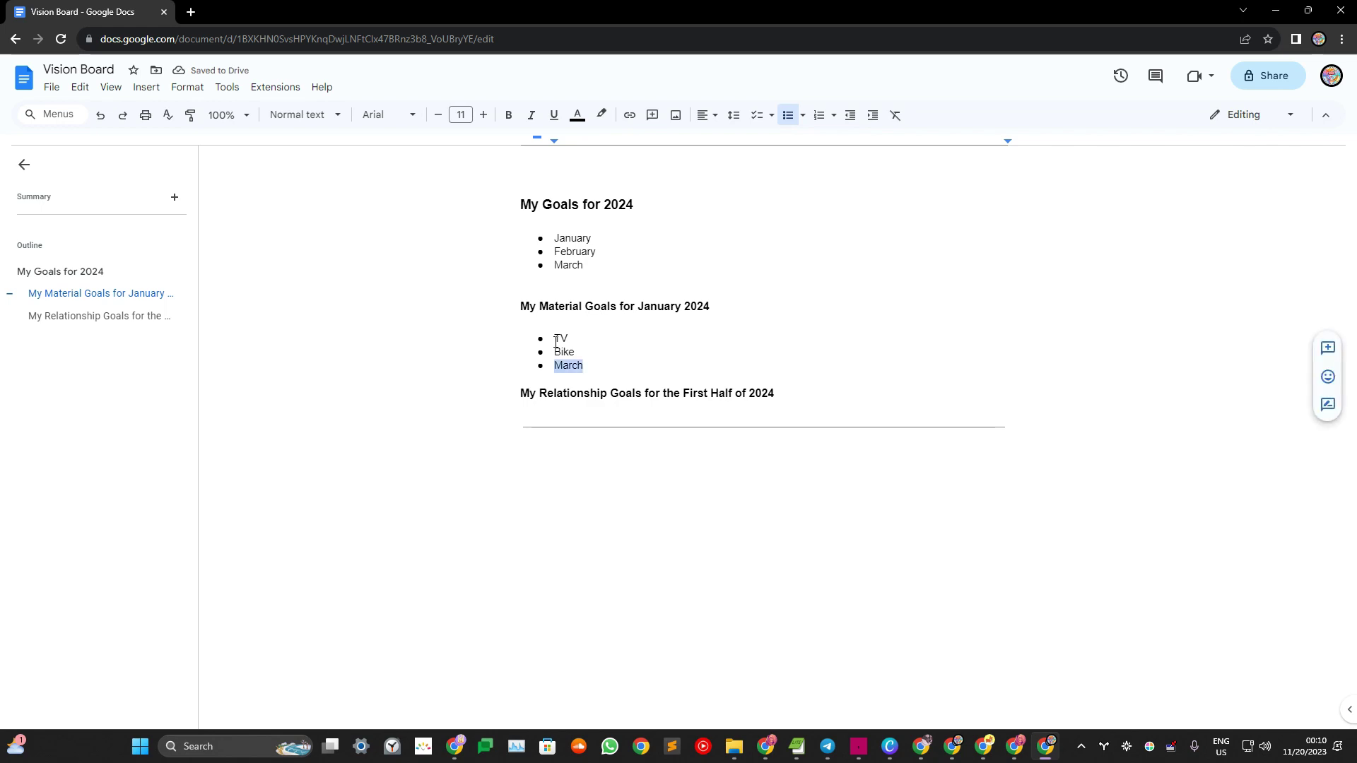
{"action": "type", "text": "Kindle"}
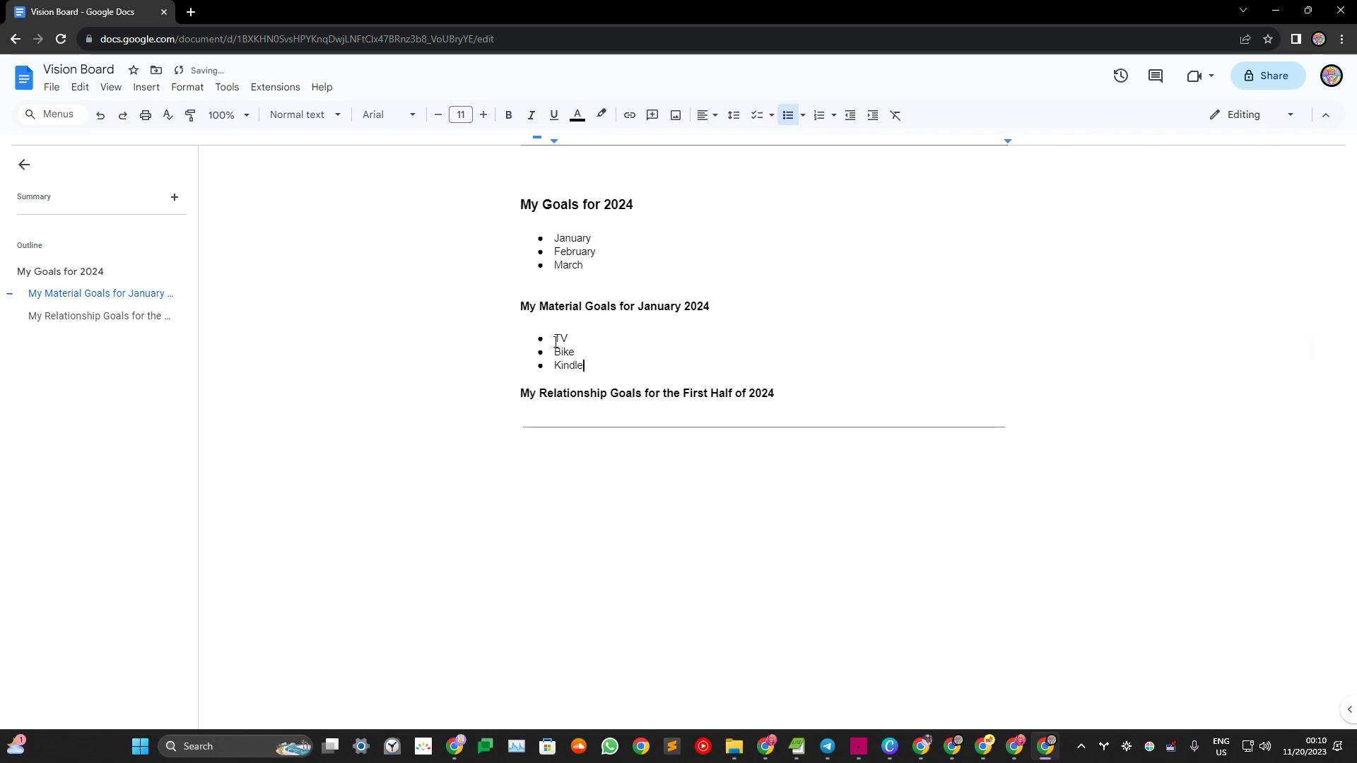
Step: Add a bullet 'Go beyond the Talking Stage' under the Relationship heading
{"action": "left_click", "coordinate": [798, 391]}
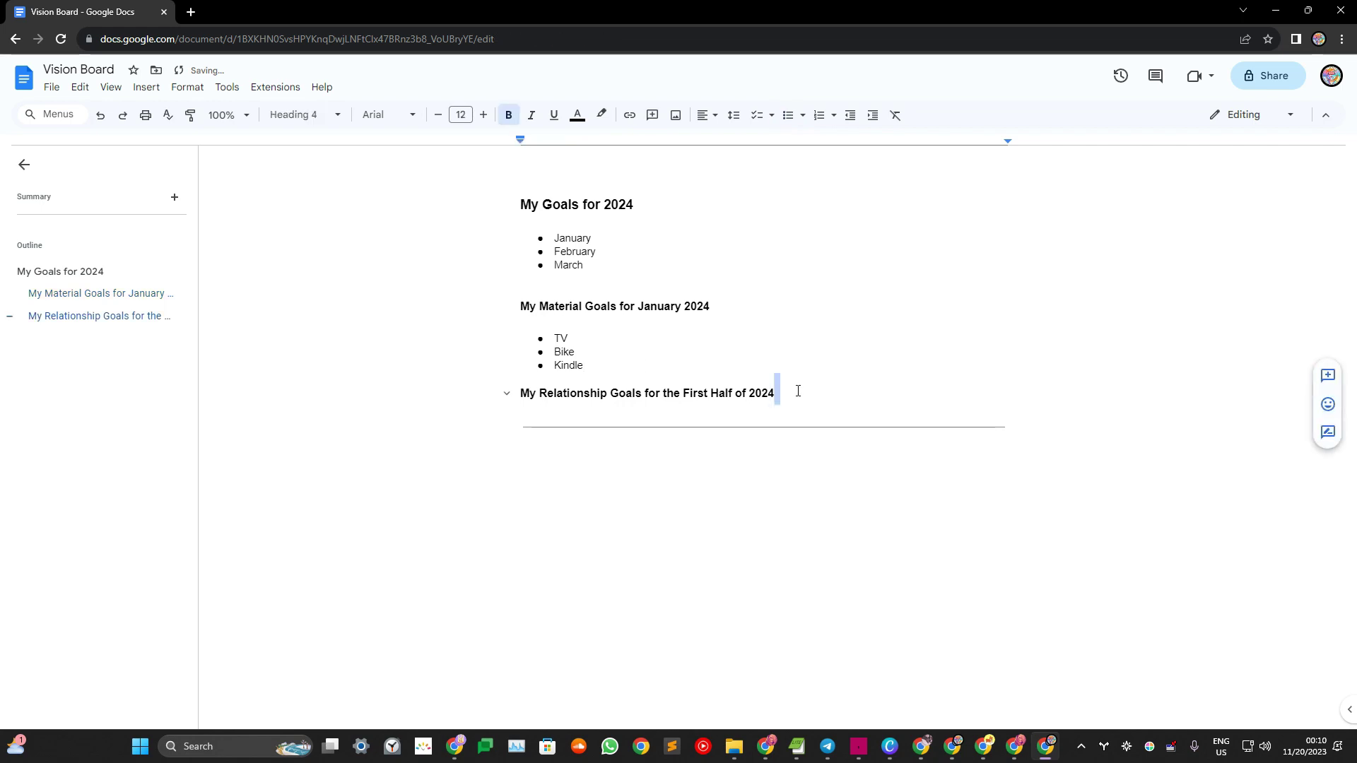
{"action": "key", "text": "Return"}
{"action": "key", "text": "Return"}
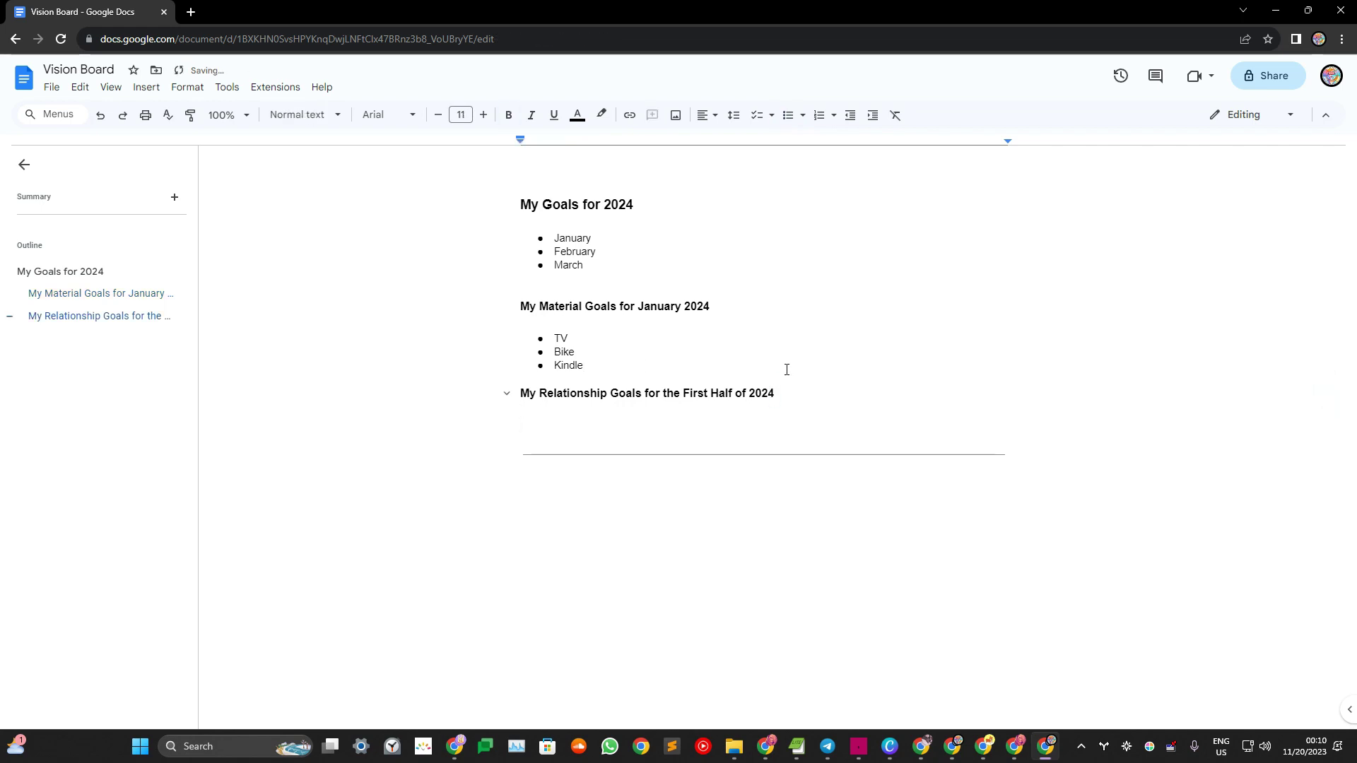
{"action": "left_click", "coordinate": [785, 116]}
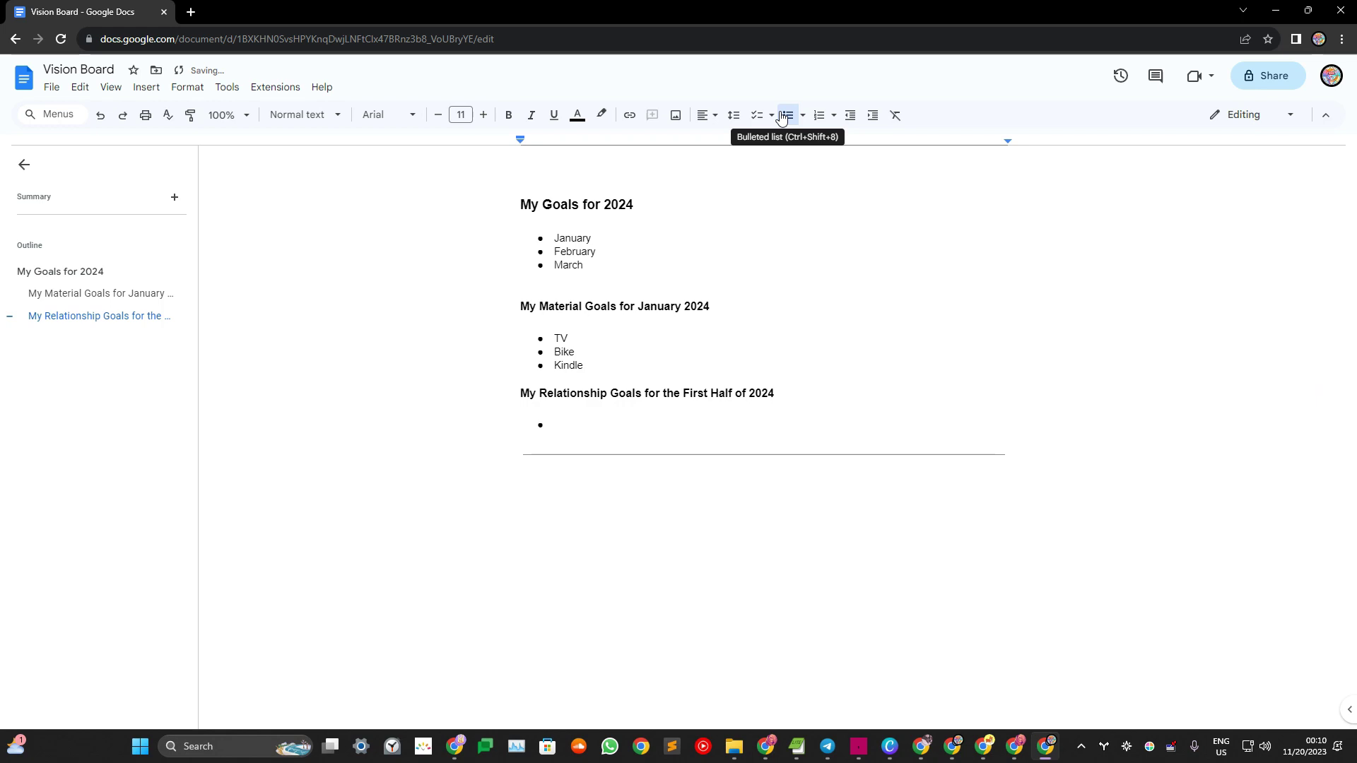
{"action": "type", "text": "G"}
{"action": "key", "text": "BackSpace"}
{"action": "type", "text": "Go beyond the Talking Stage by February 2024"}
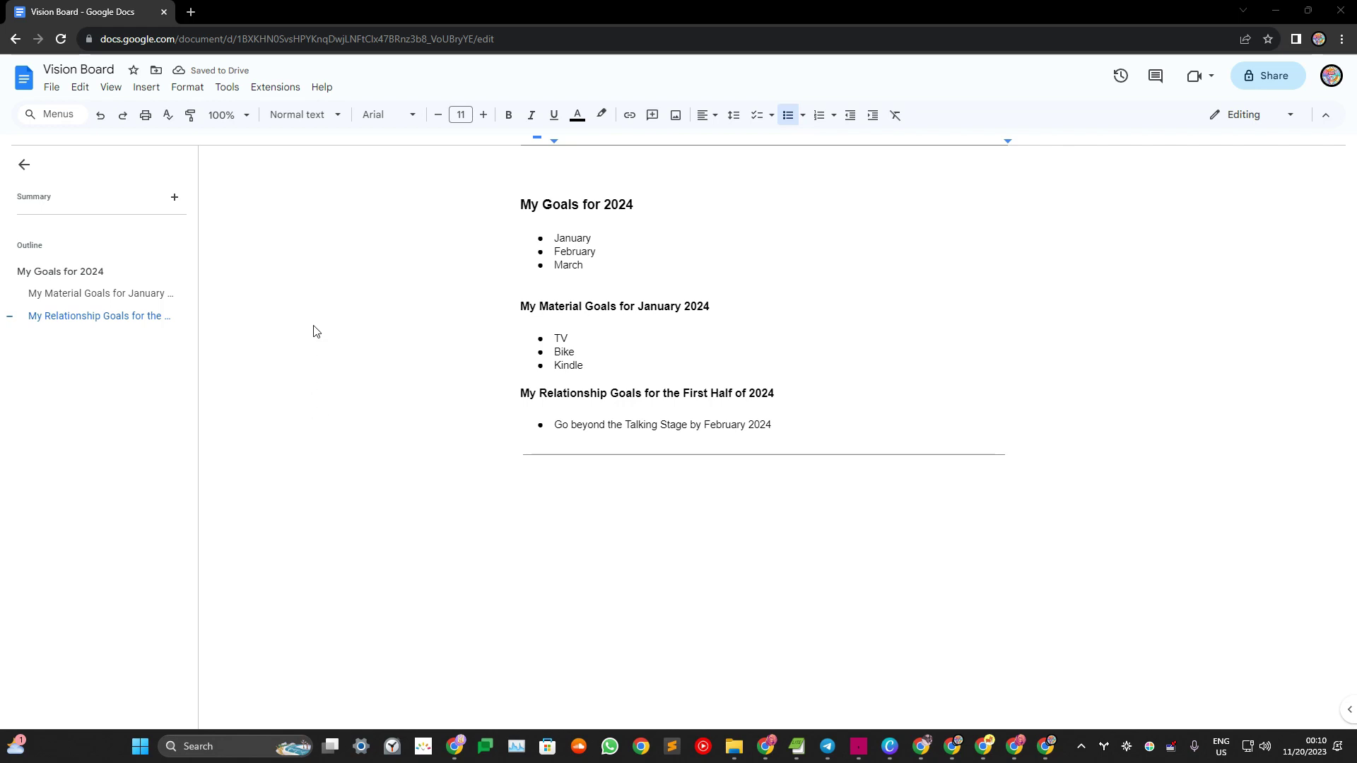
{"action": "mouse_move", "coordinate": [90, 223]}
{"action": "left_mouse_down"}
{"action": "mouse_move", "coordinate": [14, 225]}
{"action": "mouse_move", "coordinate": [2, 303]}
{"action": "mouse_move", "coordinate": [95, 368]}
{"action": "mouse_move", "coordinate": [177, 344]}
{"action": "mouse_move", "coordinate": [200, 291]}
{"action": "mouse_move", "coordinate": [134, 212]}
{"action": "mouse_move", "coordinate": [46, 225]}
{"action": "left_mouse_up"}
{"action": "left_click", "coordinate": [582, 198]}
{"action": "left_click", "coordinate": [304, 115]}
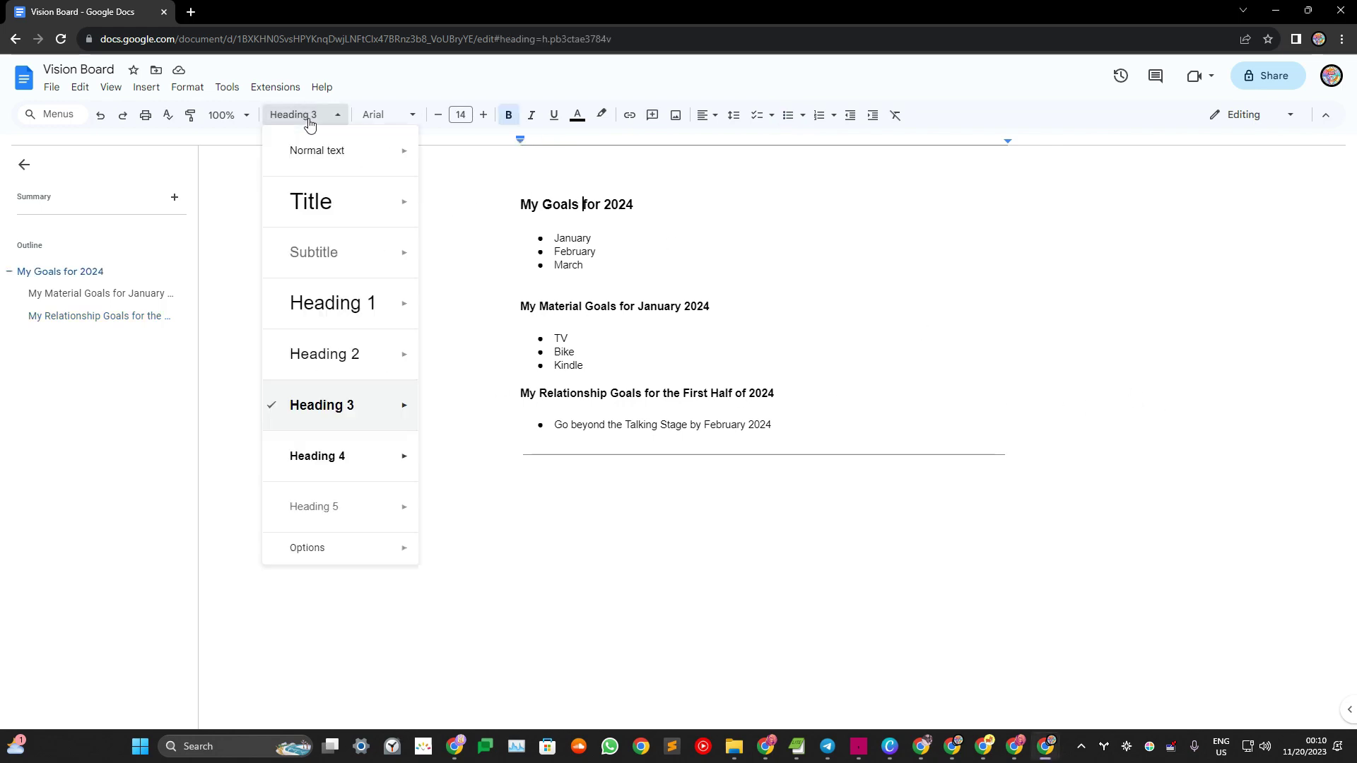
{"action": "mouse_move", "coordinate": [313, 436]}
{"action": "left_click", "coordinate": [81, 340]}
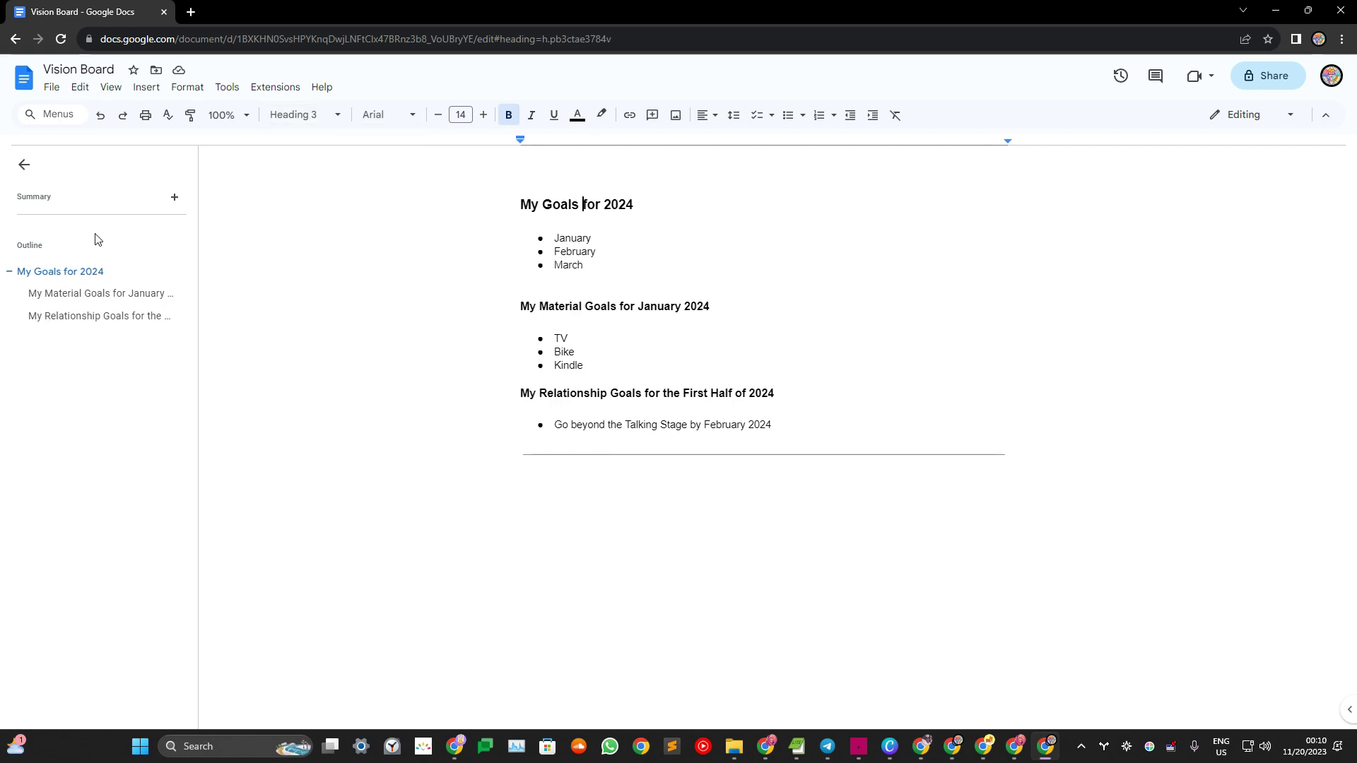
{"action": "left_click", "coordinate": [60, 296]}
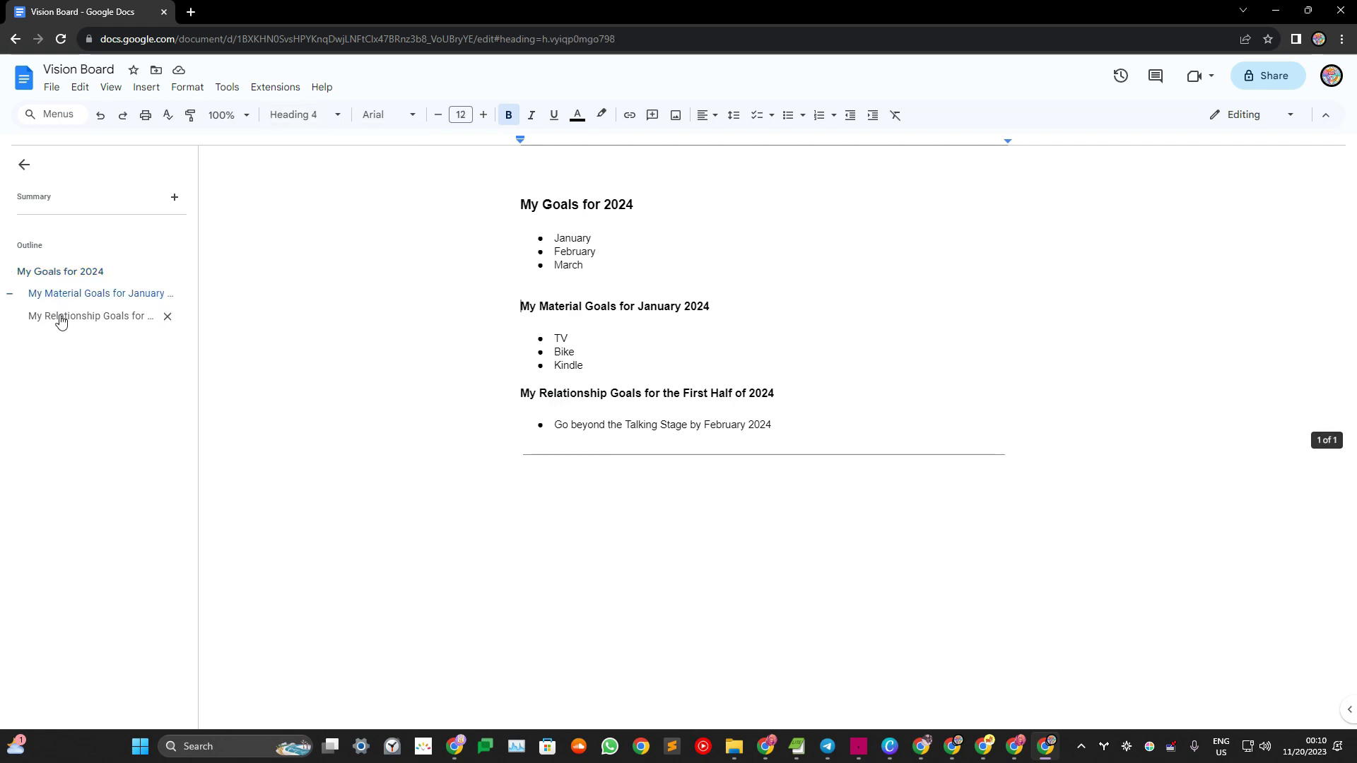
{"action": "left_click", "coordinate": [59, 316]}
{"action": "left_click", "coordinate": [54, 272]}
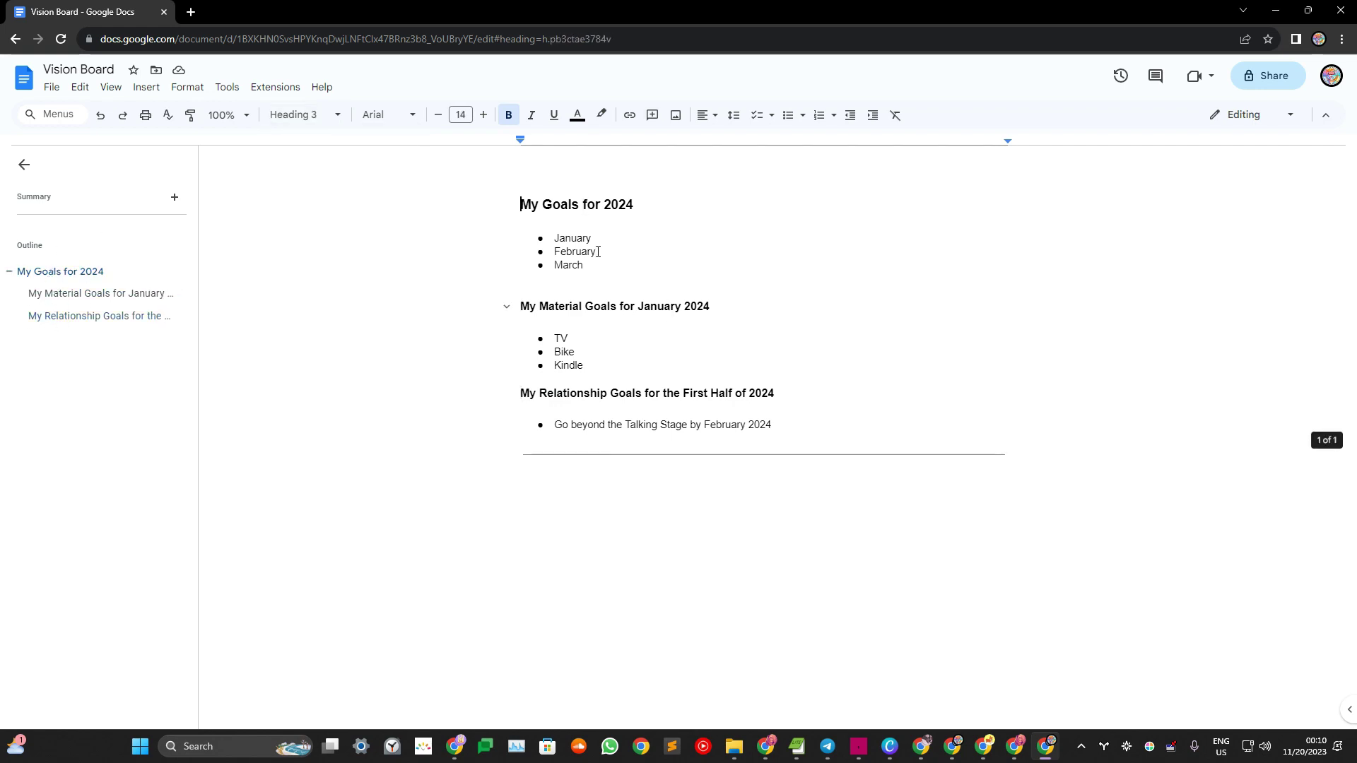
{"action": "left_click", "coordinate": [506, 205]}
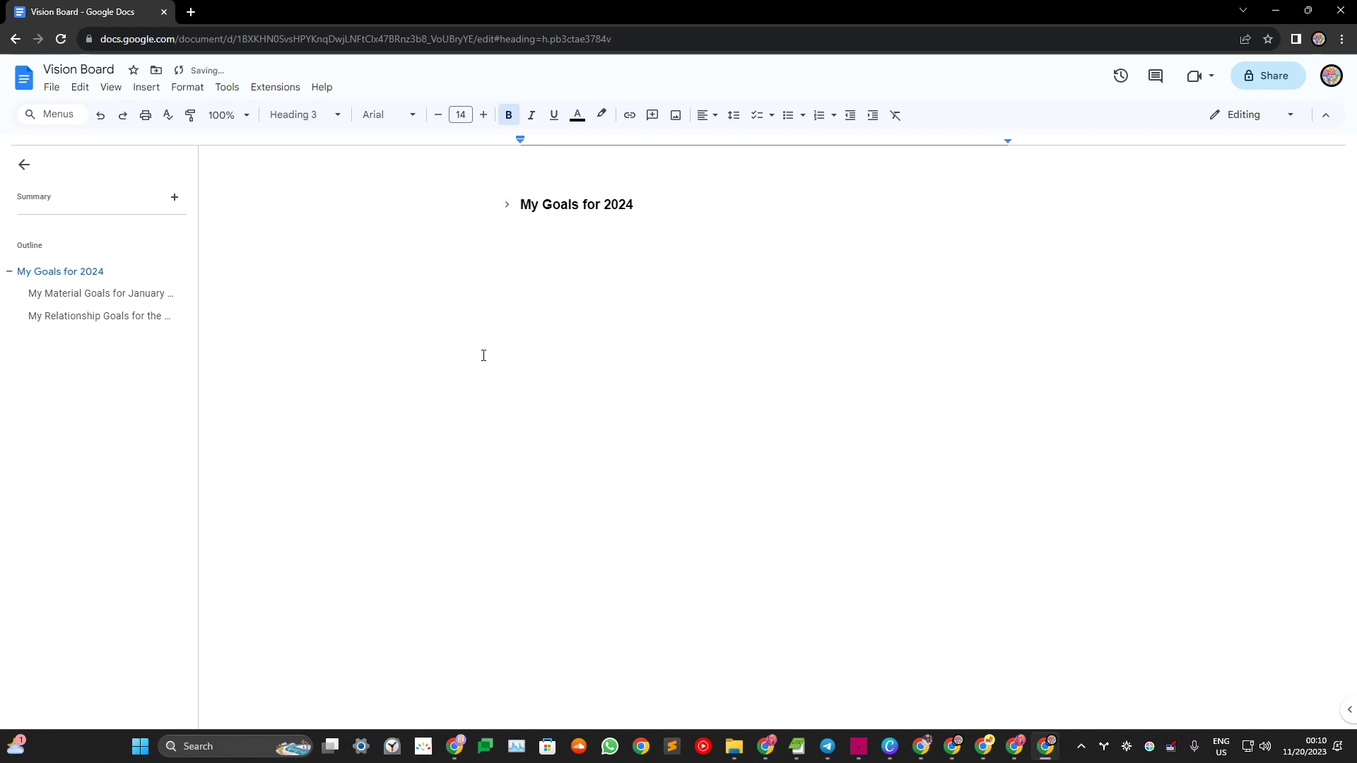
{"action": "left_click", "coordinate": [506, 207]}
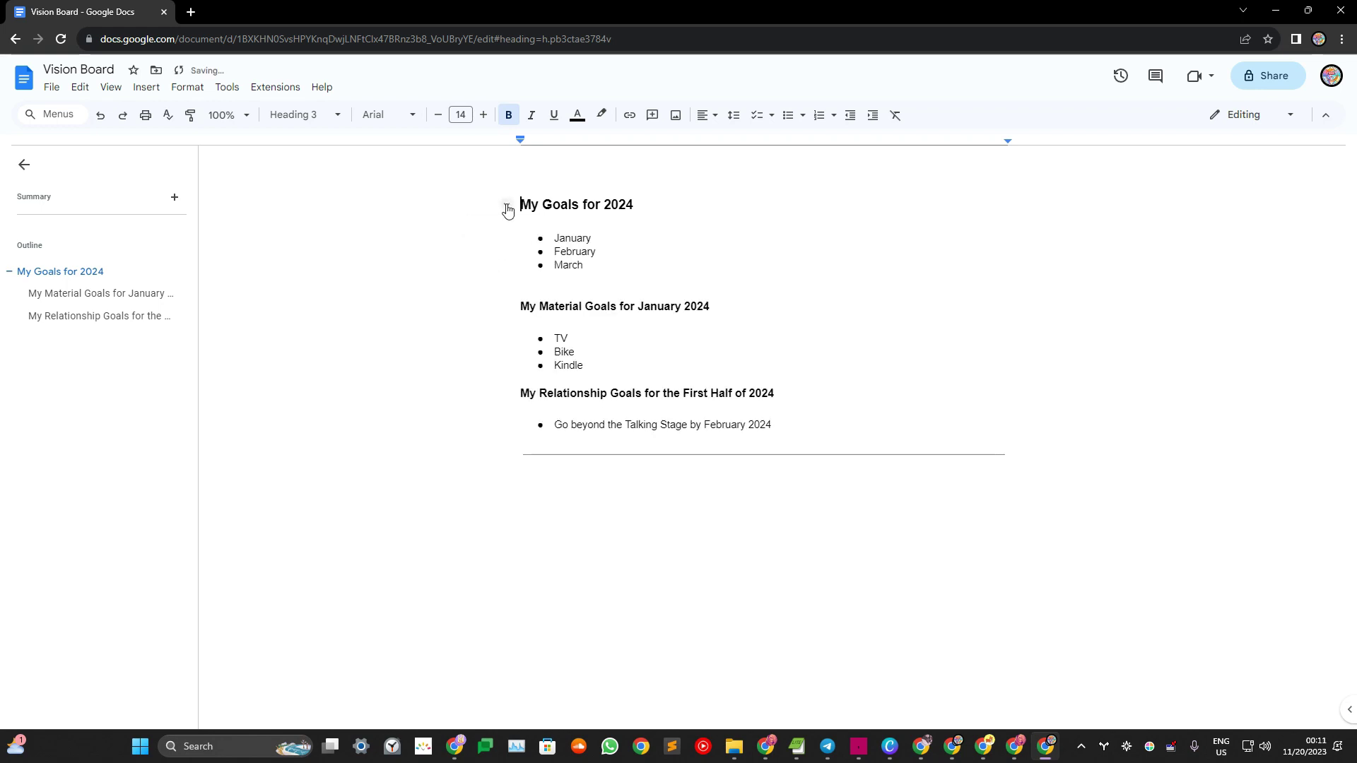
{"action": "left_click", "coordinate": [507, 309]}
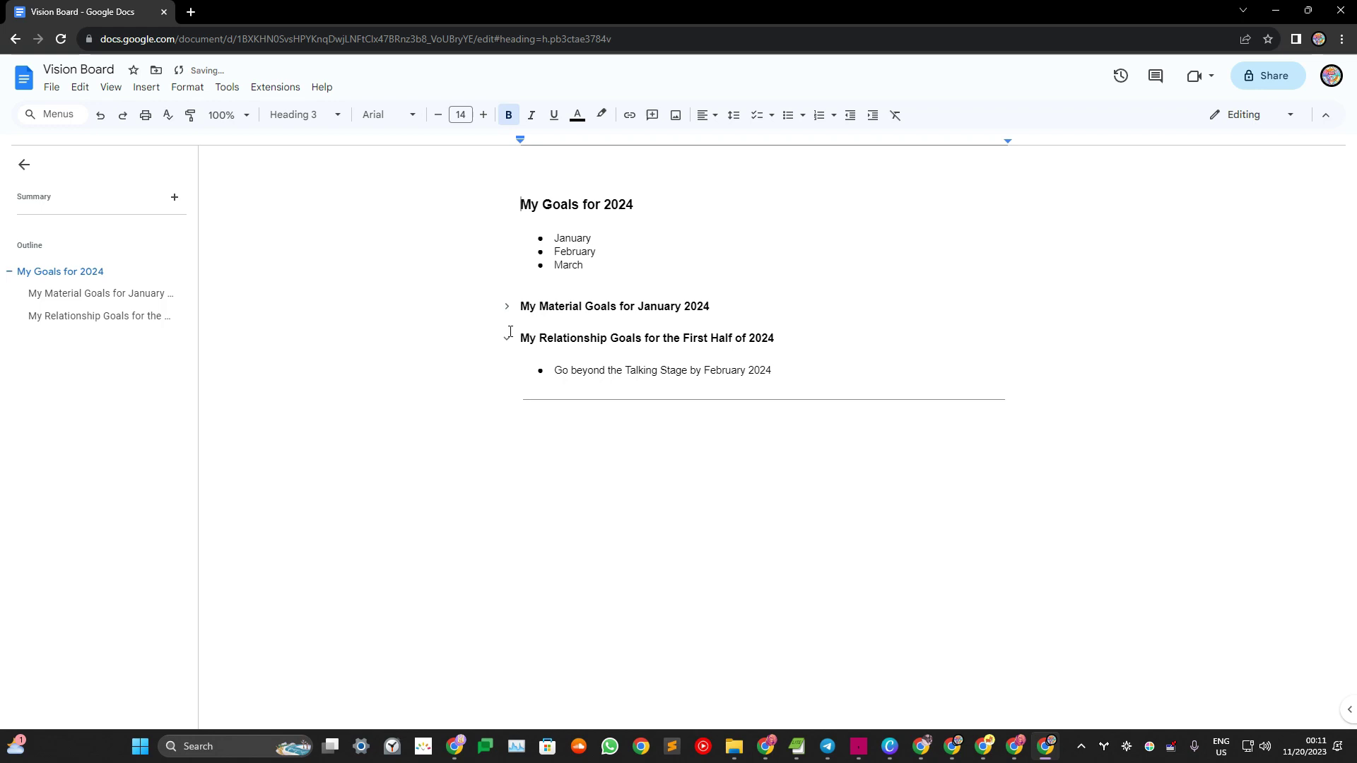
{"action": "left_click", "coordinate": [506, 342]}
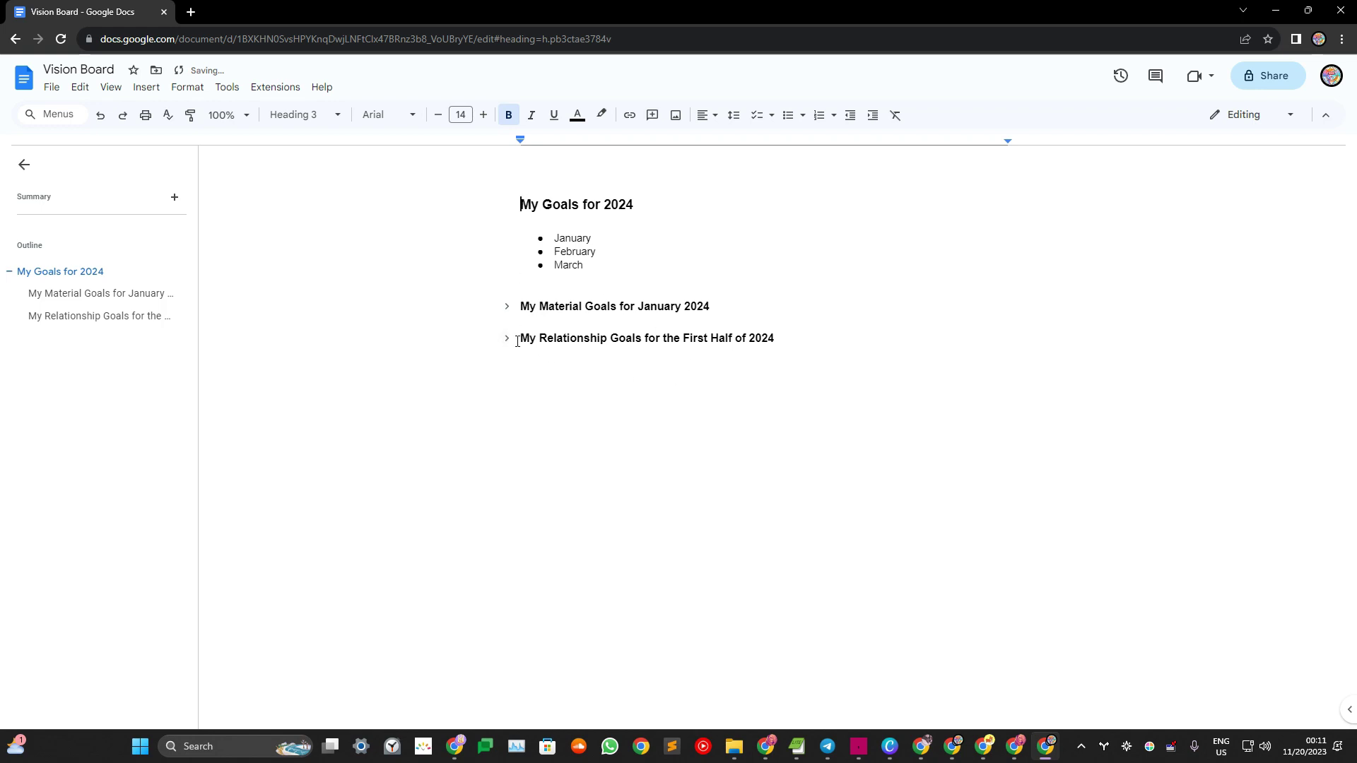
{"action": "left_click", "coordinate": [507, 306]}
{"action": "left_click", "coordinate": [506, 392]}
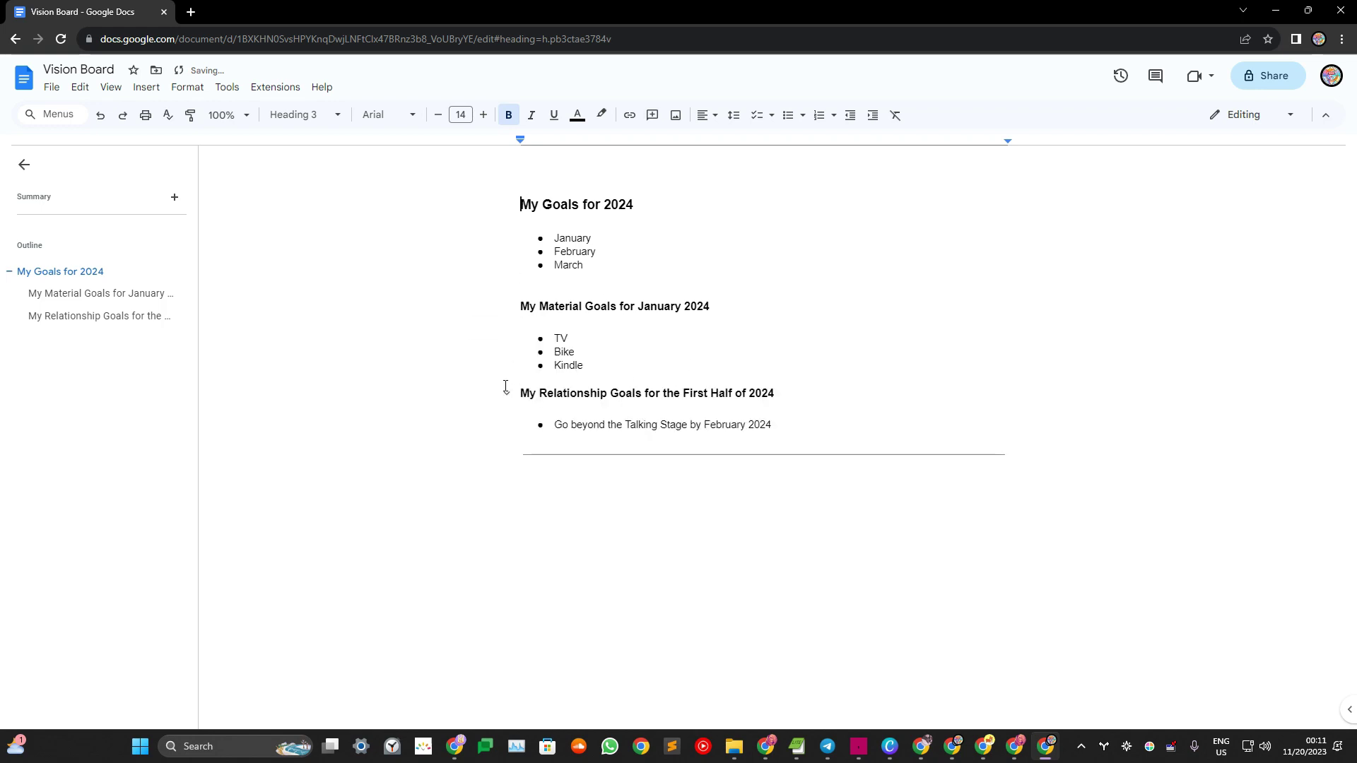